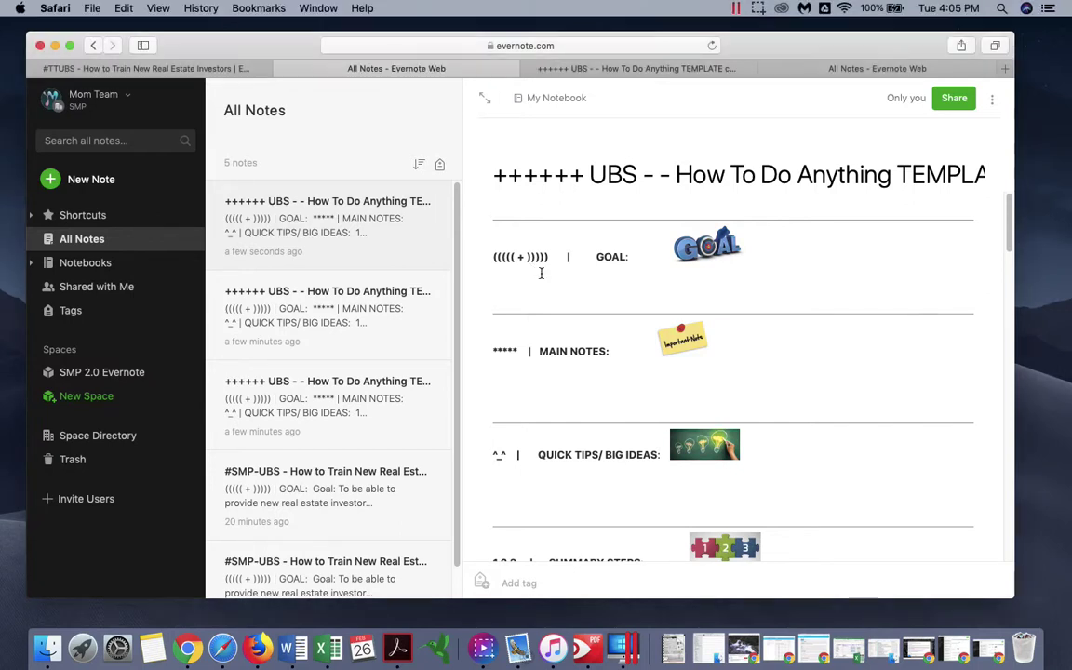
- Remove the ++++++ prefix and the duplicate dash from the title, and add SMP
click(589, 175)
key(BackSpace)
key(BackSpace)
key(BackSpace)
key(BackSpace)
key(BackSpace)
key(BackSpace)
key(BackSpace)
text(SMP)
click(631, 177)
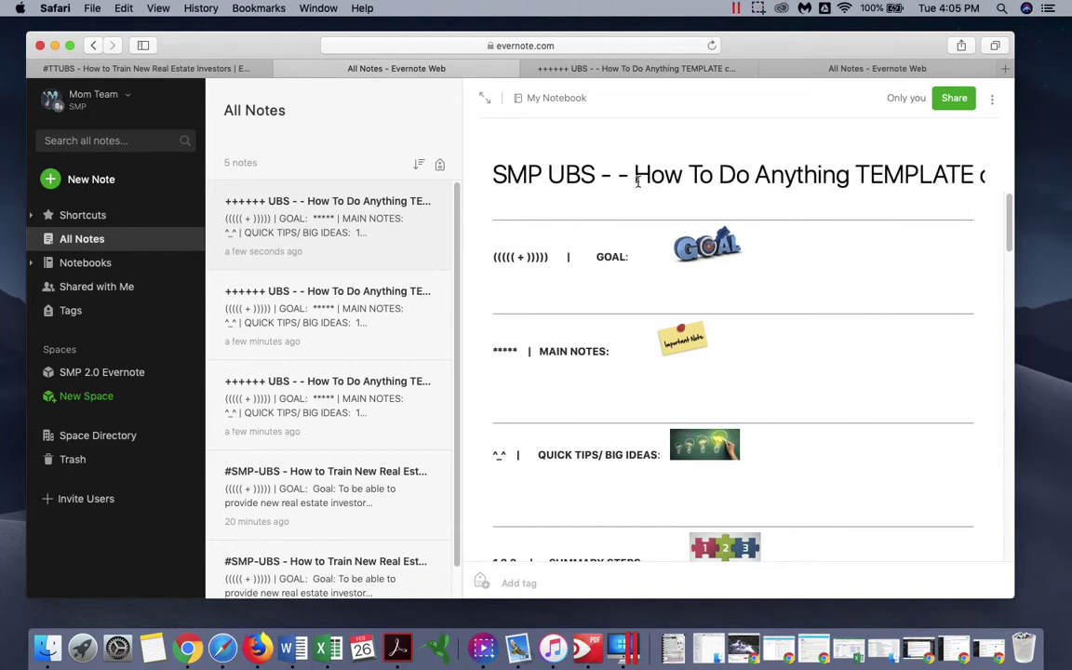
key(BackSpace)
key(BackSpace)
key(super+Left)
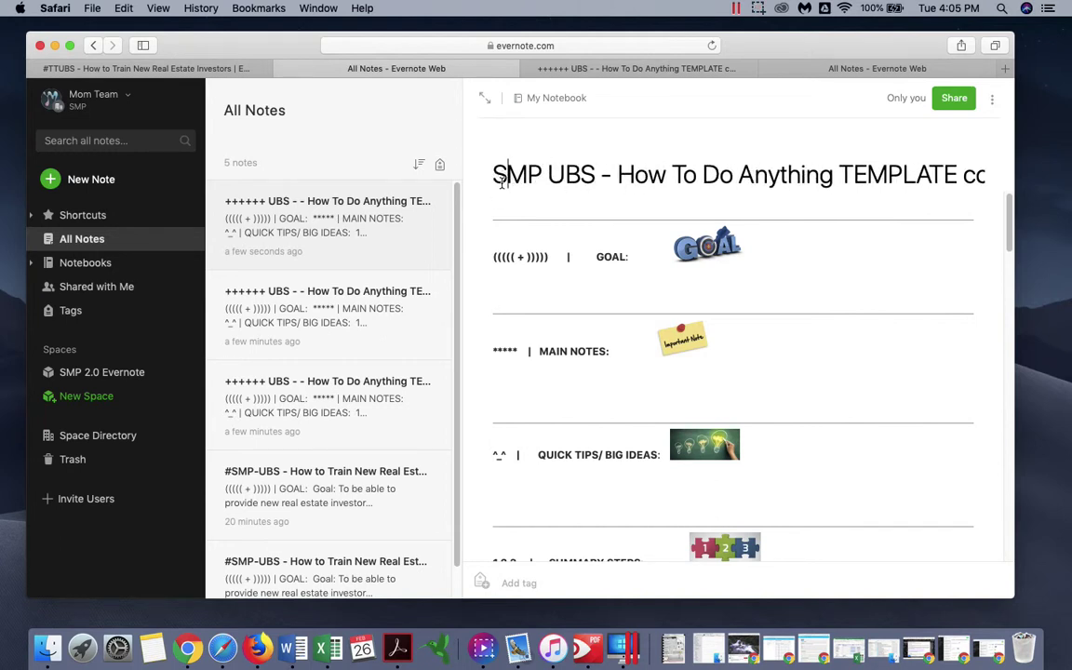
text(#)
key(BackSpace)
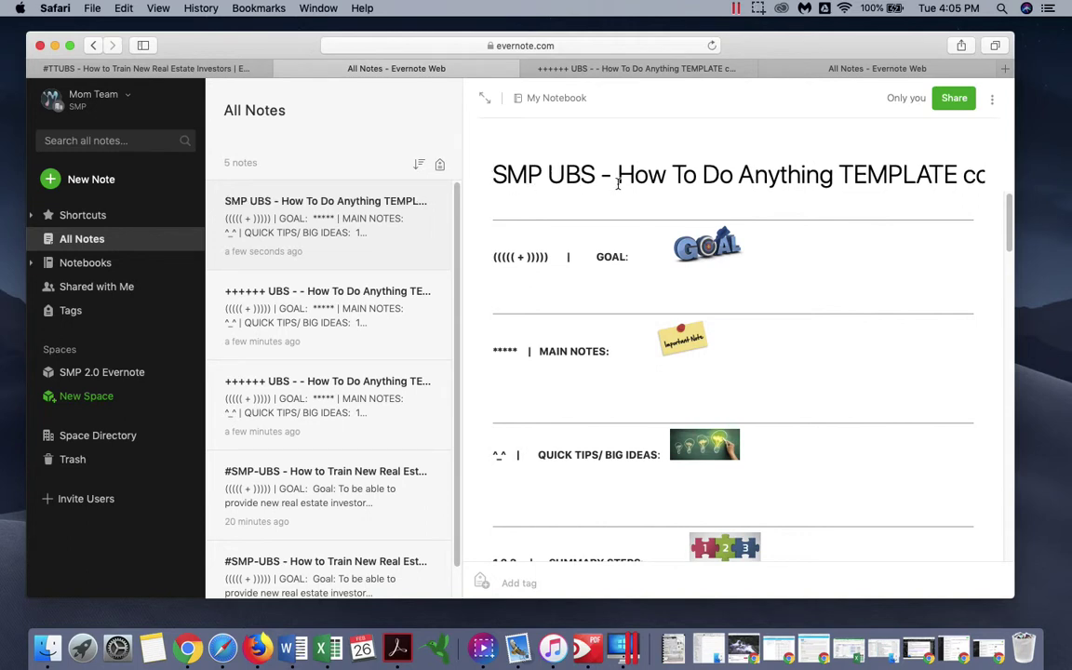
key(super+Right)
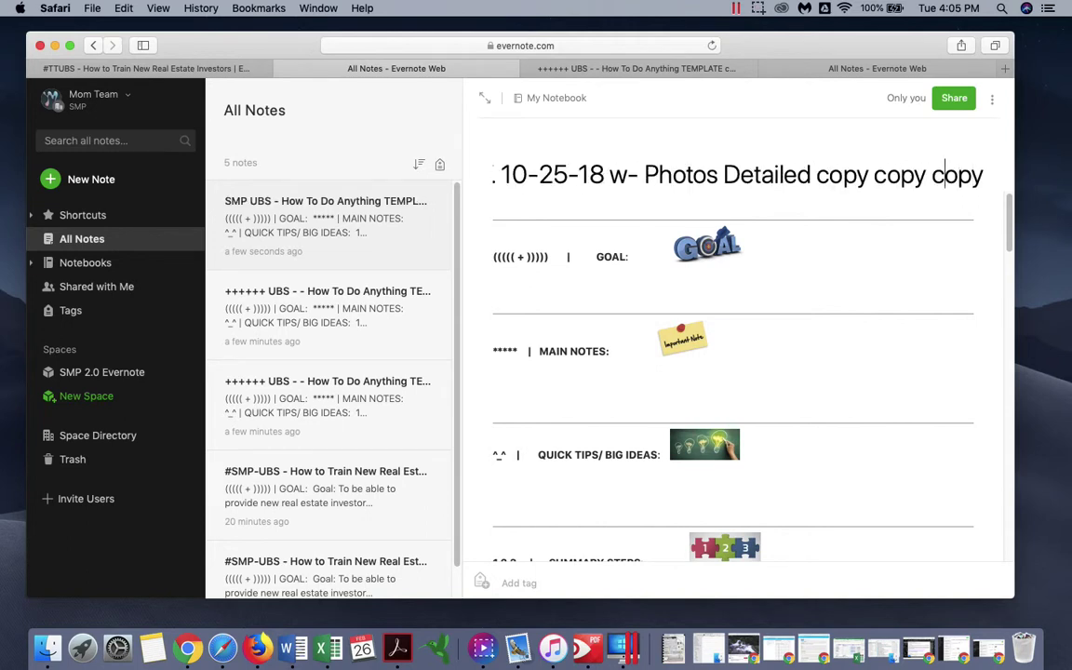
- Replace the old title wording after 'SMP UBS -' with 'What to do when you find an Ugly House'
triple_click(516, 174)
key(super+Left)
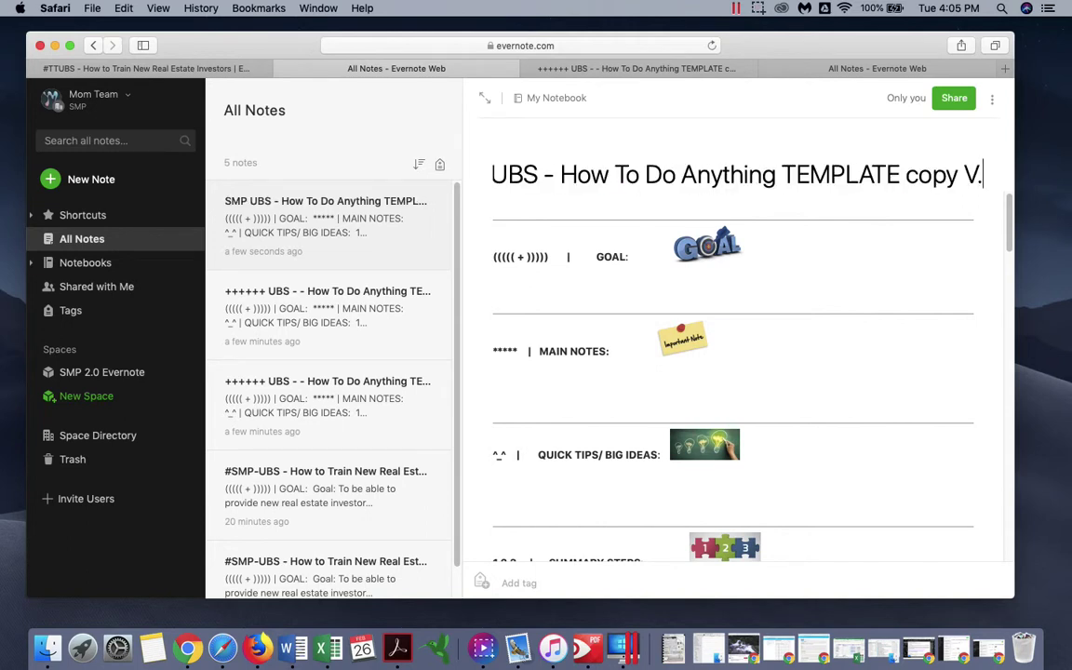
key(BackSpace)
key(BackSpace)
key(BackSpace)
key(BackSpace)
key(BackSpace)
key(BackSpace)
key(BackSpace)
key(BackSpace)
key(BackSpace)
key(BackSpace)
key(BackSpace)
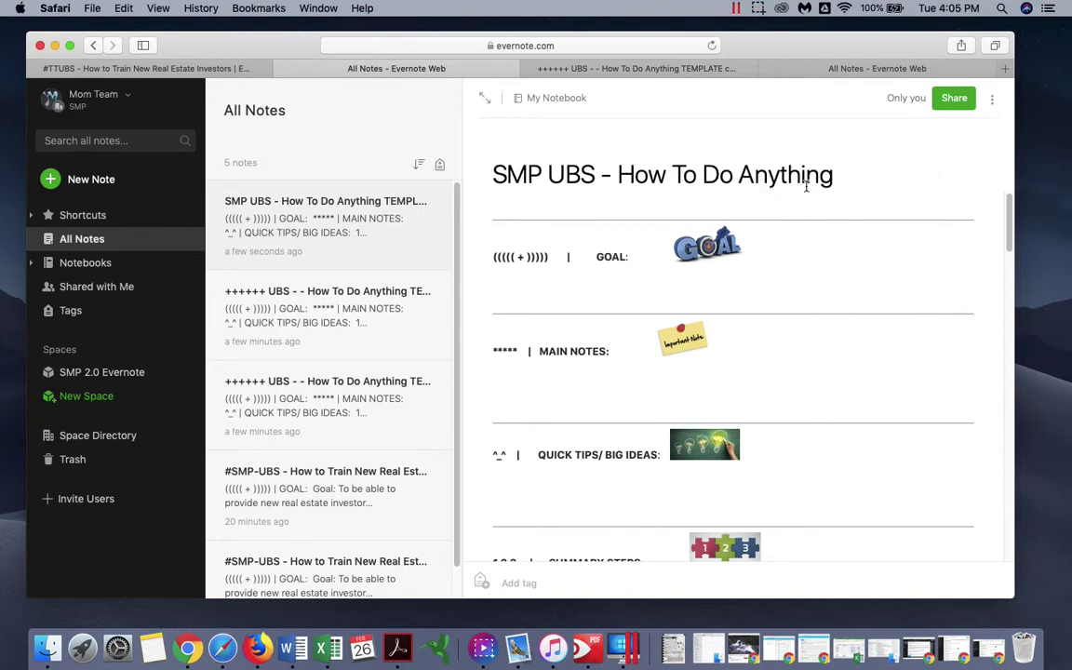
drag(837, 175, 619, 177)
text(What t)
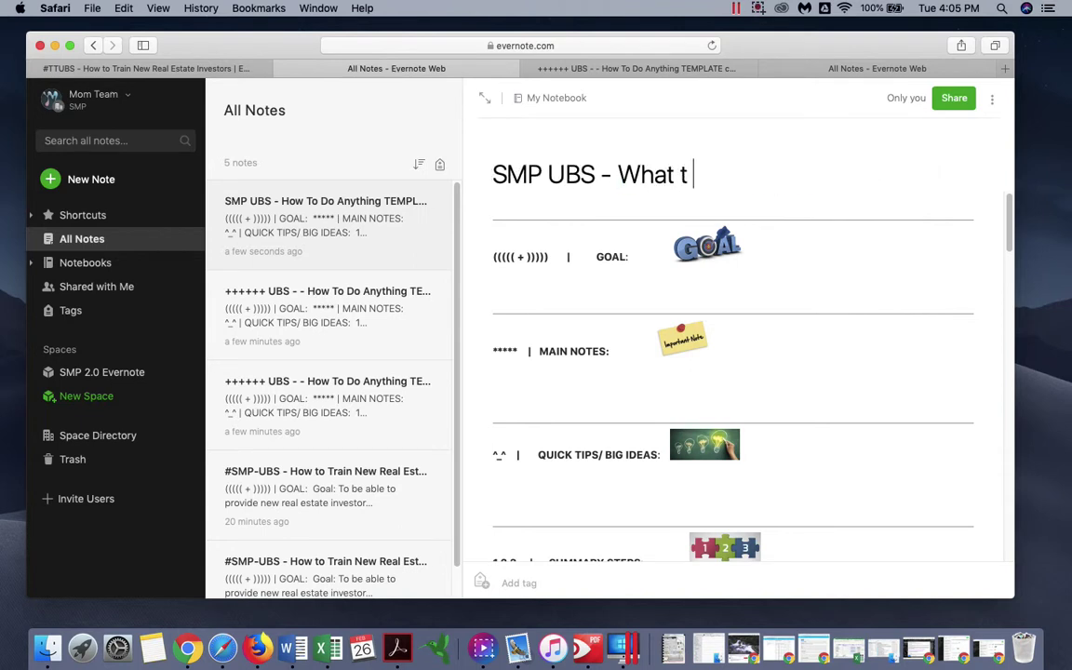
key(super+z)
text(do)
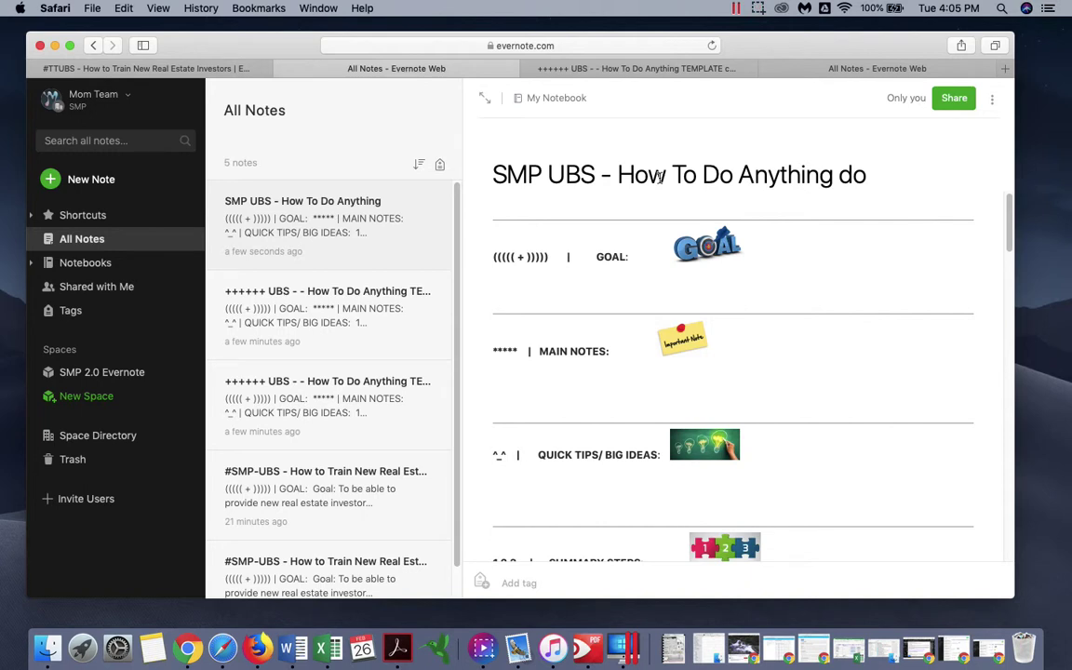
drag(620, 177, 814, 177)
click(833, 176)
drag(625, 184, 921, 189)
text(What to do )
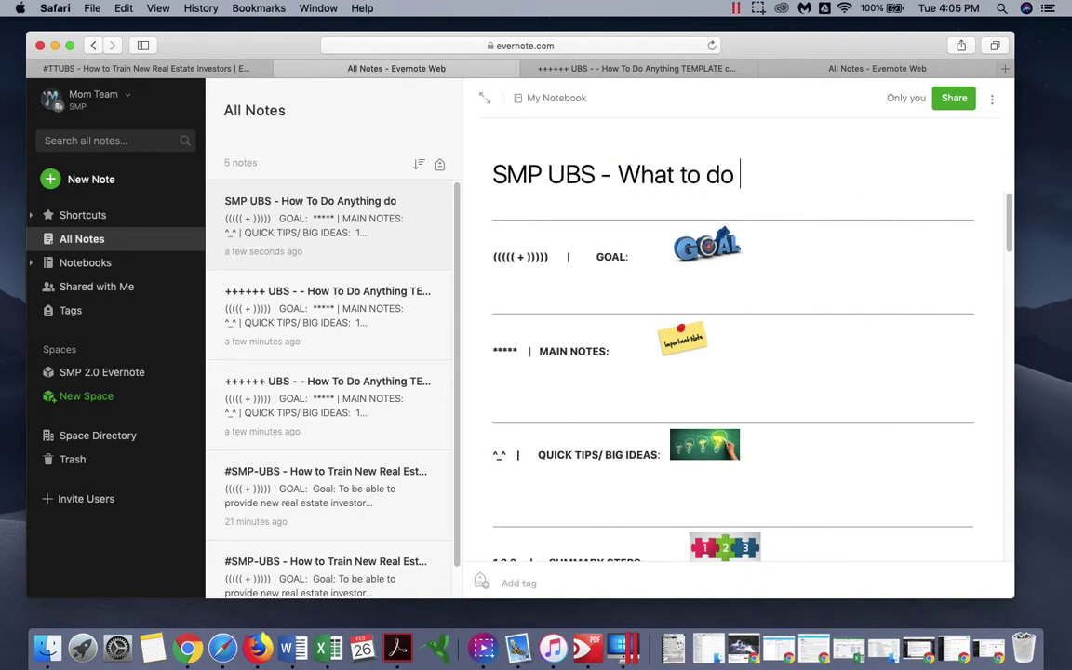
text(when you find an Ugly )
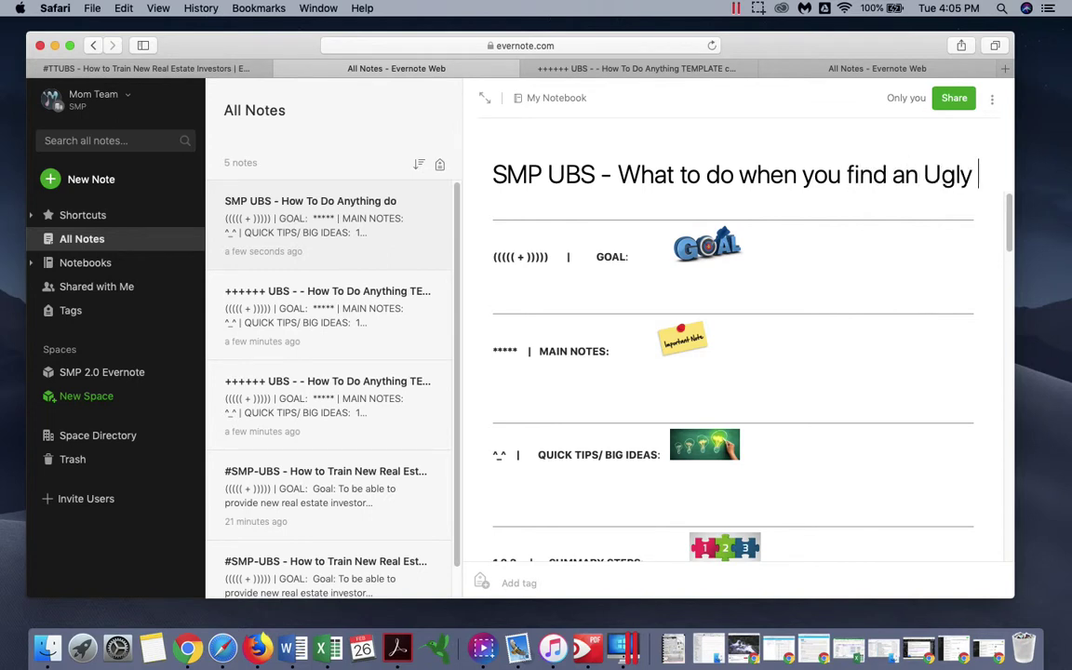
text(House)
- Put a # at the start of the note title
click(581, 274)
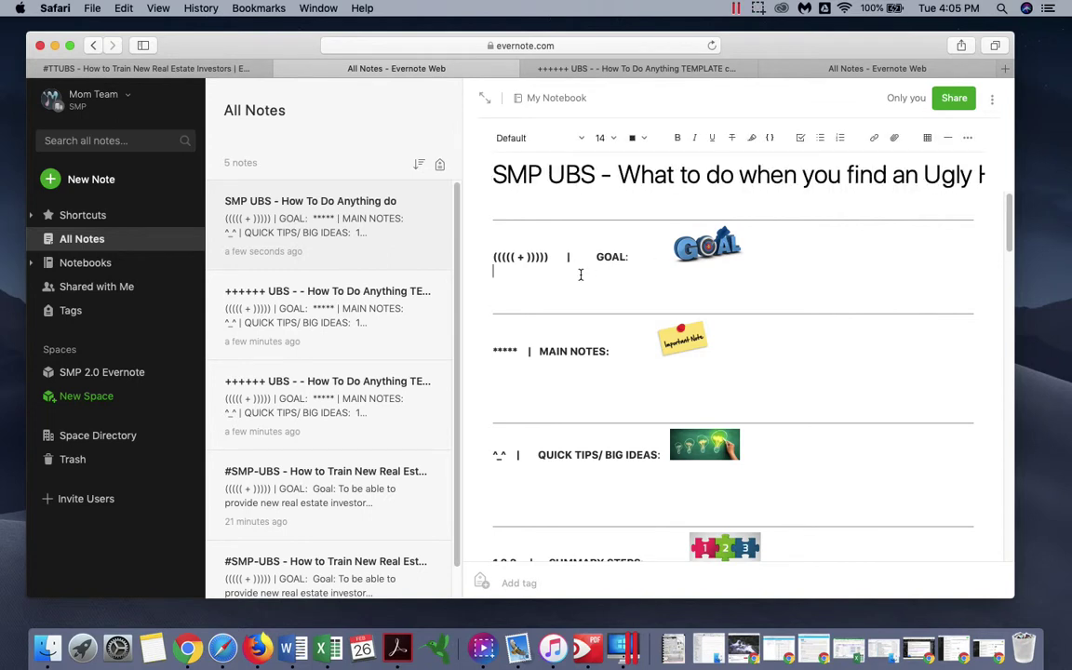
click(494, 177)
text(#)
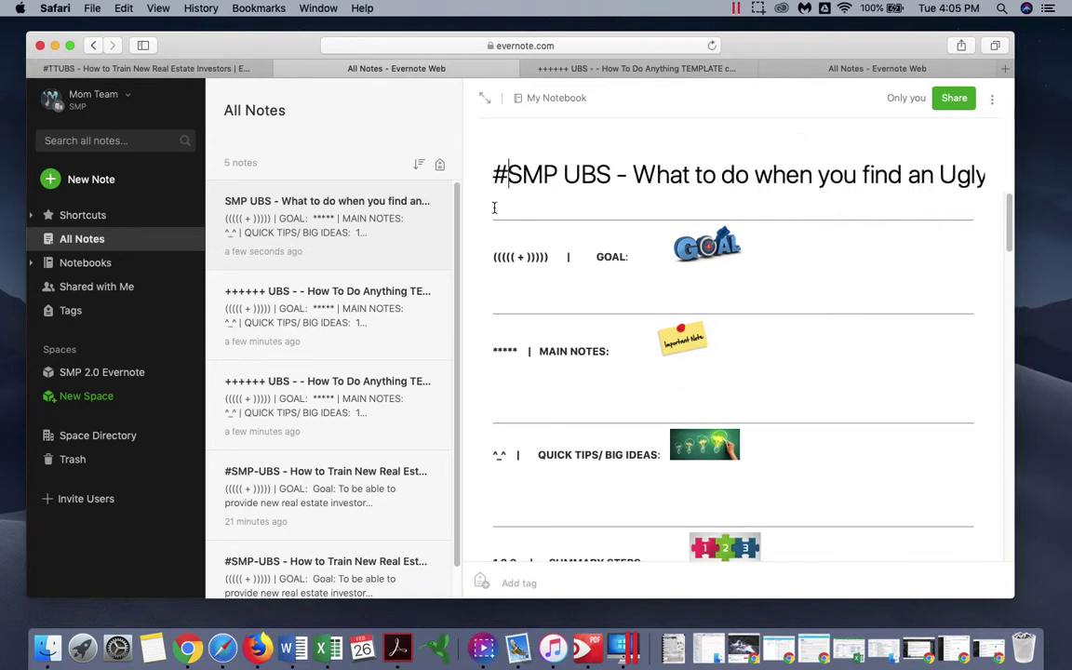
- Start the GOAL line: find real estate leads by locating ugly houses, then mailing or door knocking
click(516, 277)
text(GoAL)
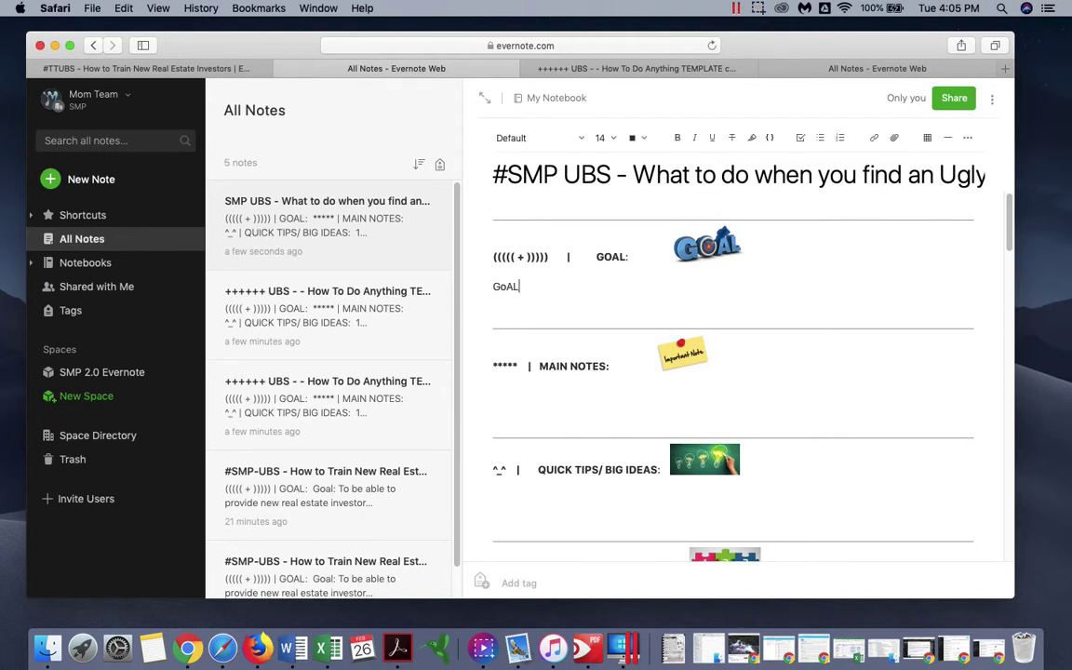
key(BackSpace)
key(BackSpace)
key(BackSpace)
text(OAL: Find the)
text(real estate )
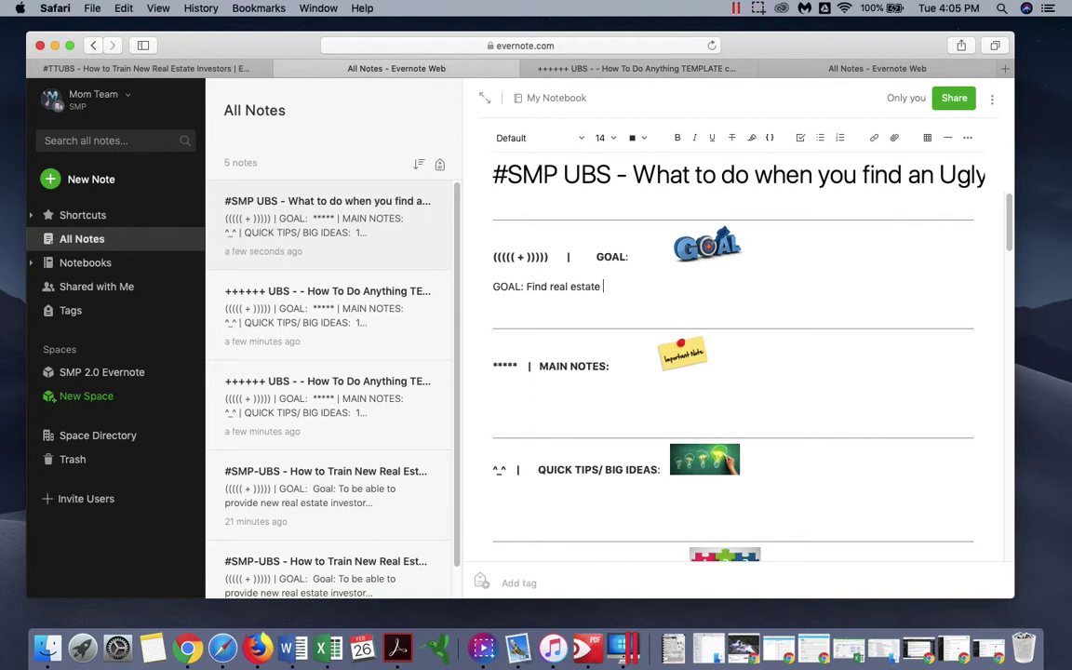
text(leads by locating ugly houses)
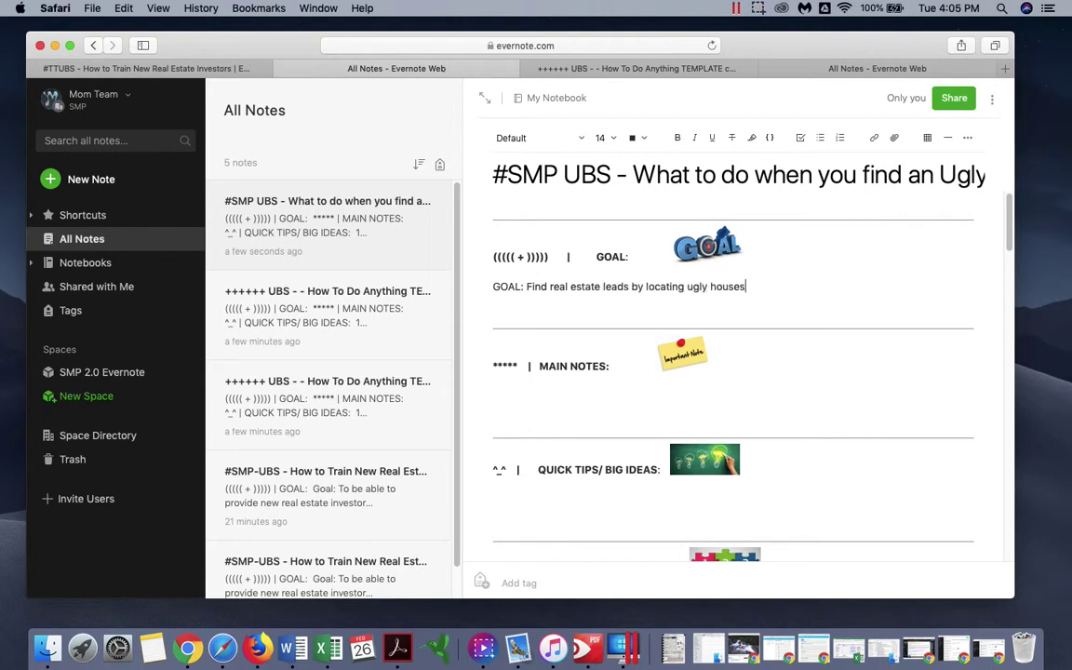
text( and then mailing / door k)
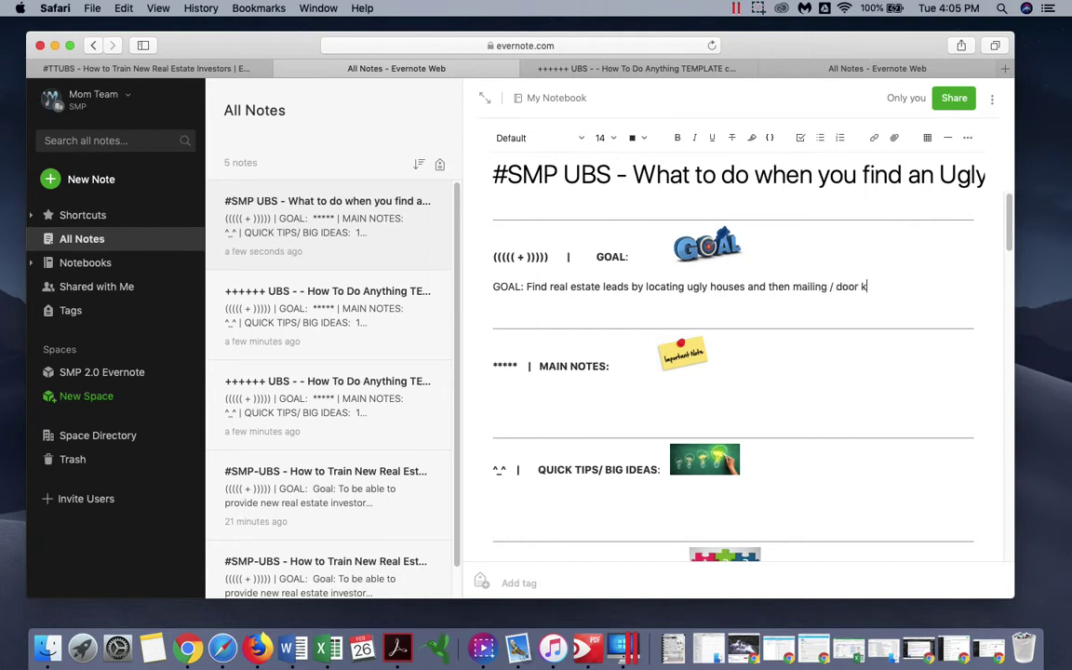
text(nocking themto)
click(758, 8)
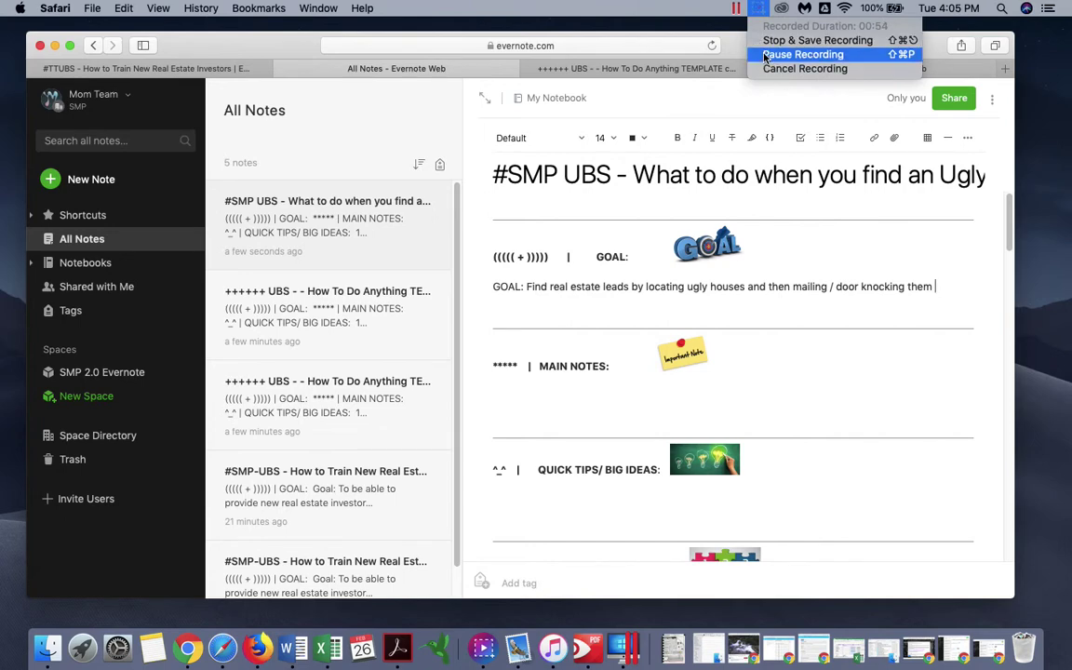
click(802, 55)
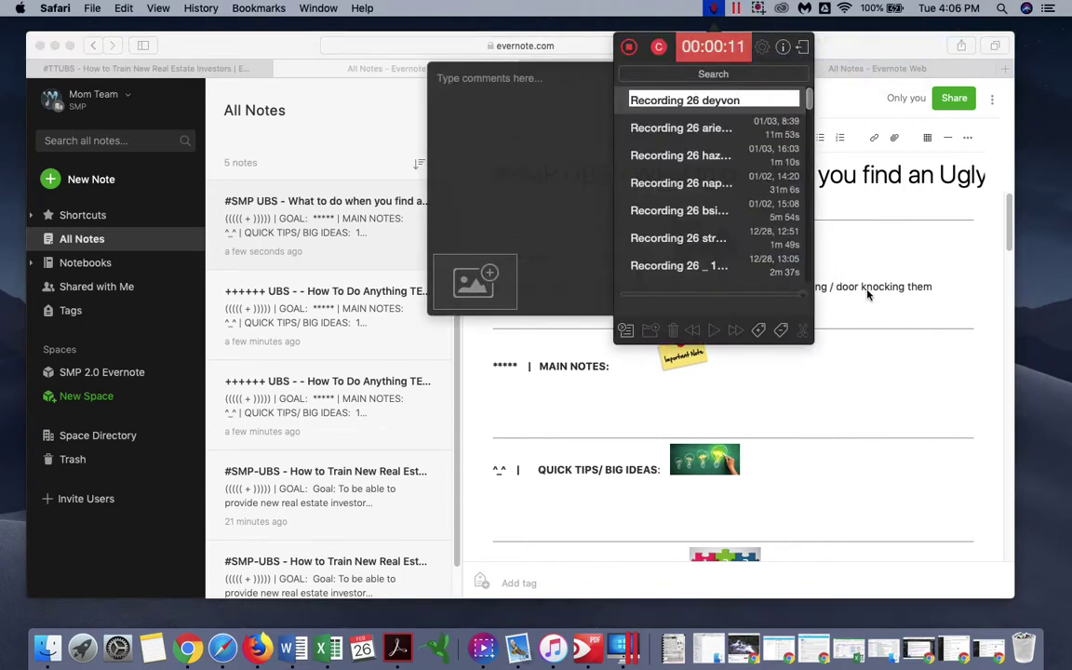
click(856, 295)
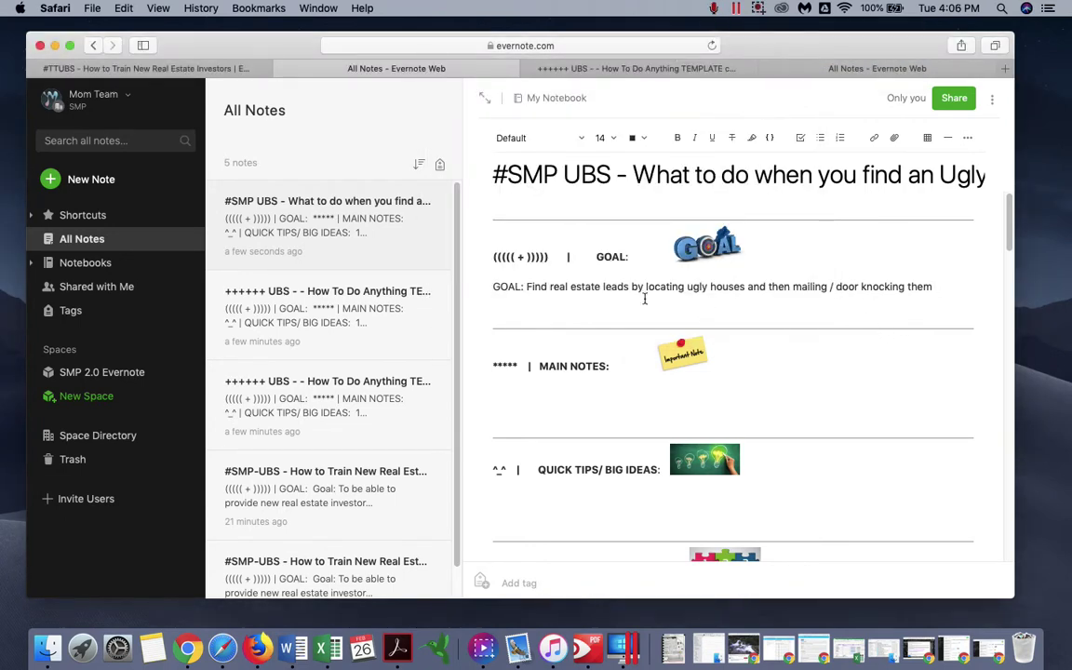
triple_click(556, 289)
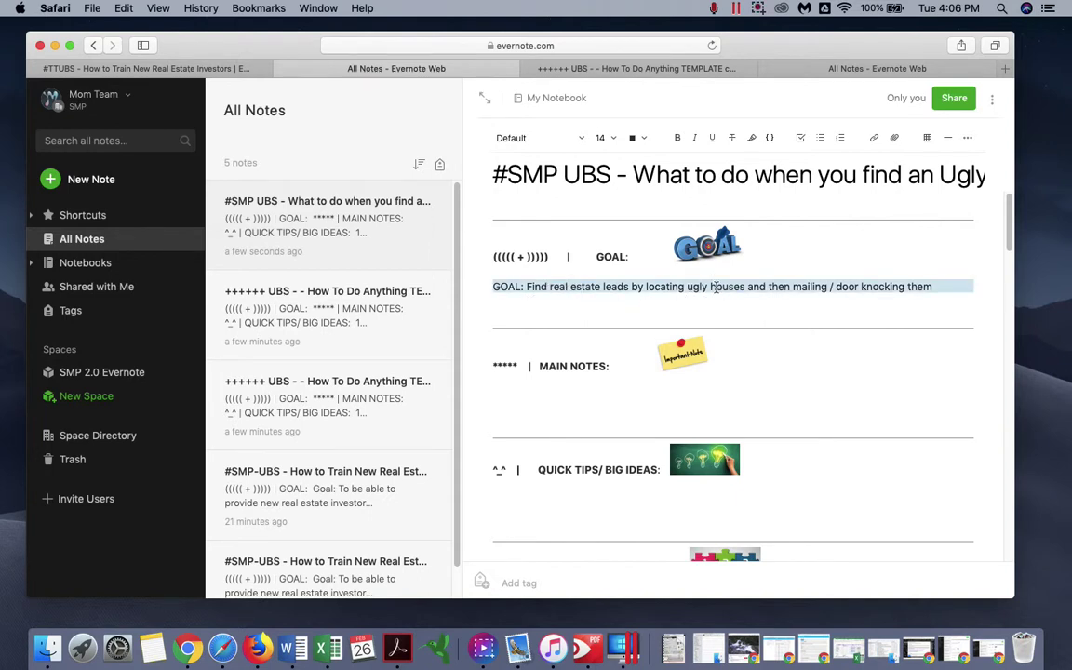
drag(1014, 311, 1046, 321)
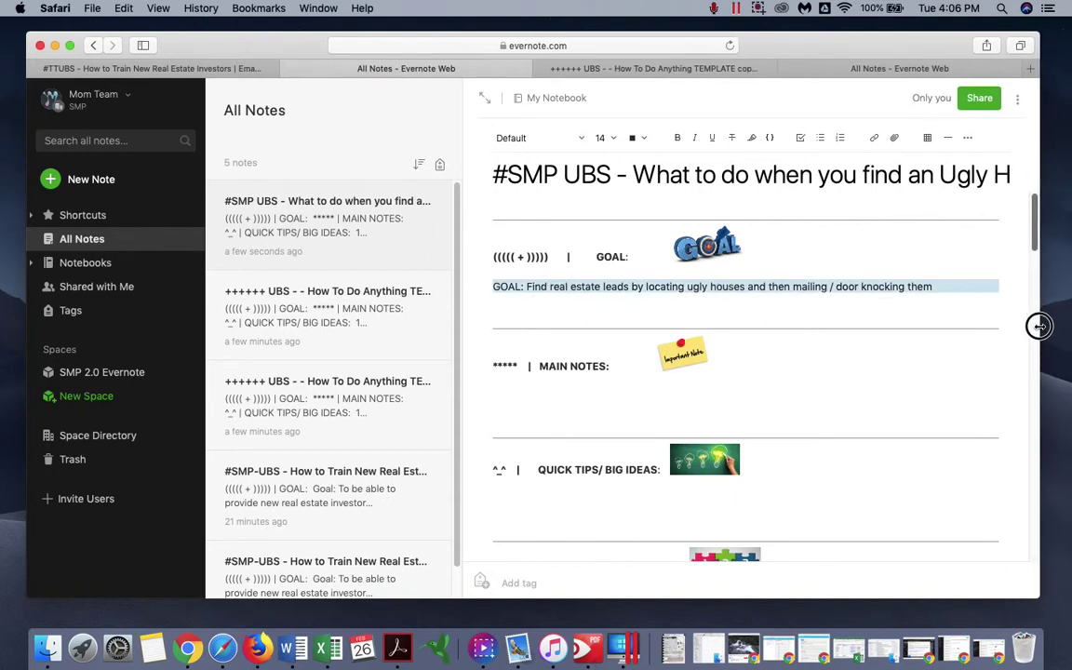
- Finish the GOAL with contacting the owner and negotiating a good price to buy
click(953, 287)
text(to contact the owner )
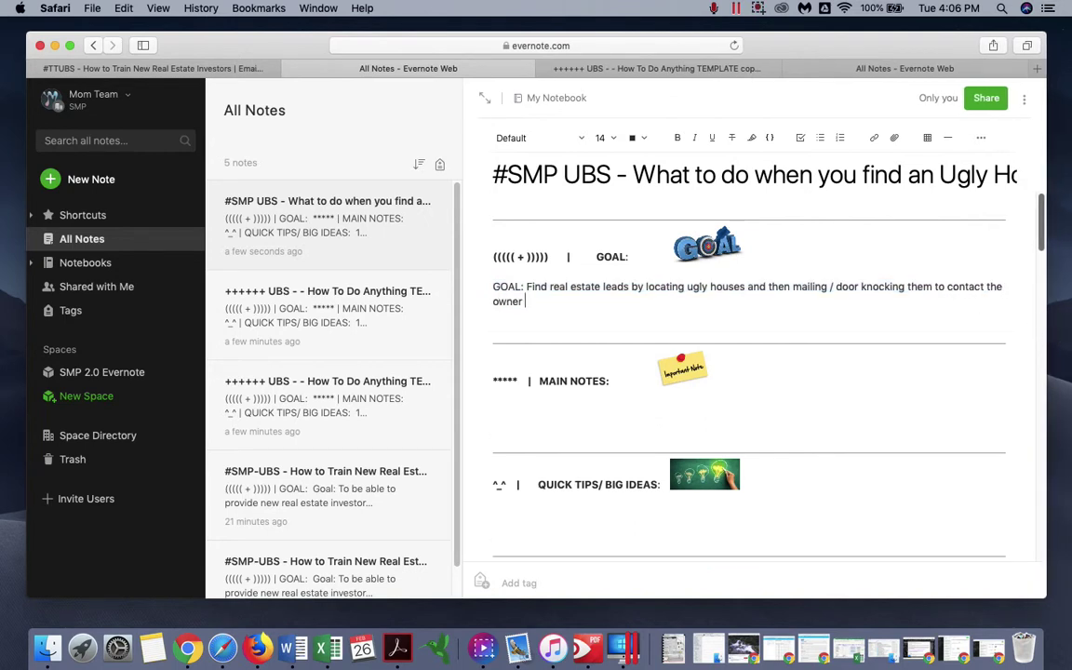
text(and then negotaiting aa good price to buy.)
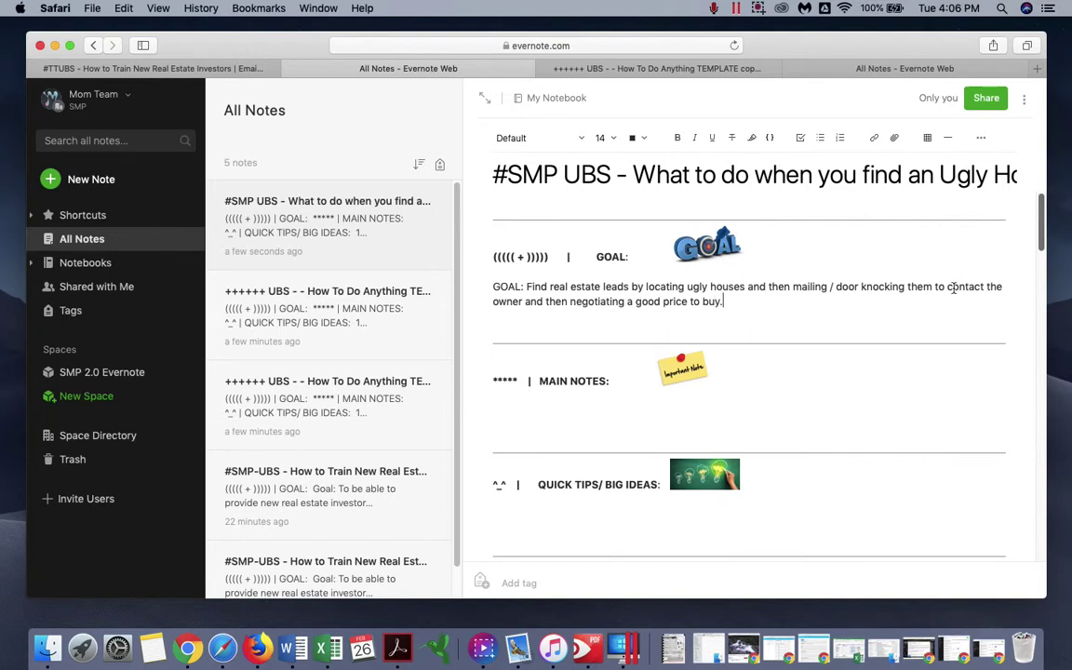
click(774, 425)
key(Return)
key(Up)
key(Up)
- Under SUMMARY STEPS, start a numbered list with '1. Find ugly houses in your area'
scroll(572, 373, down, 2)
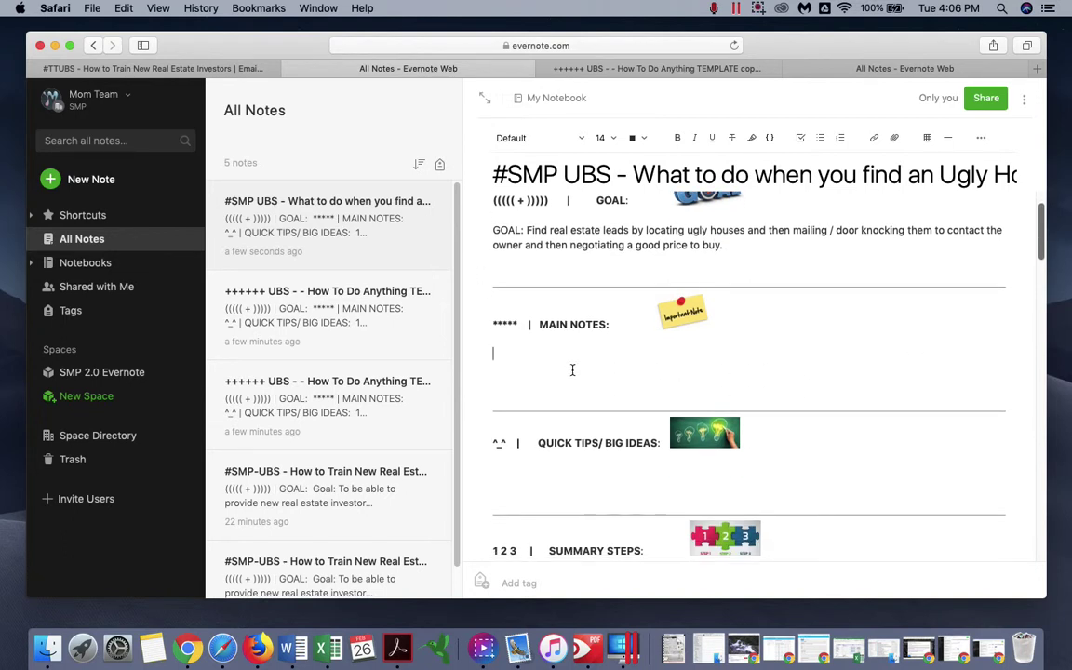
scroll(565, 387, down, 3)
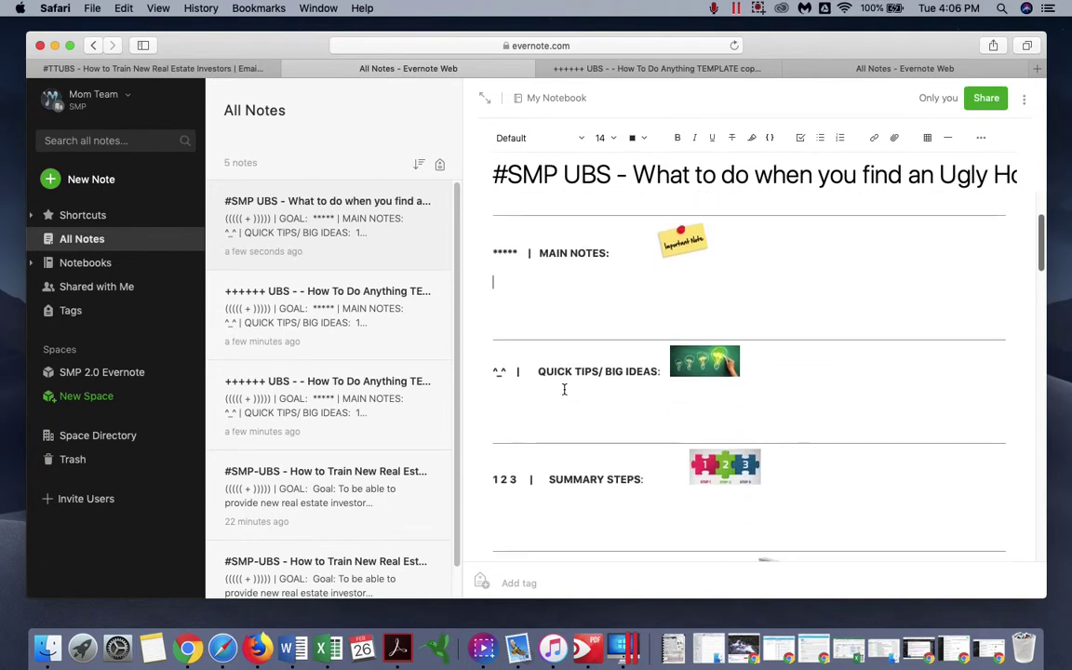
click(559, 411)
scroll(559, 411, down, 3)
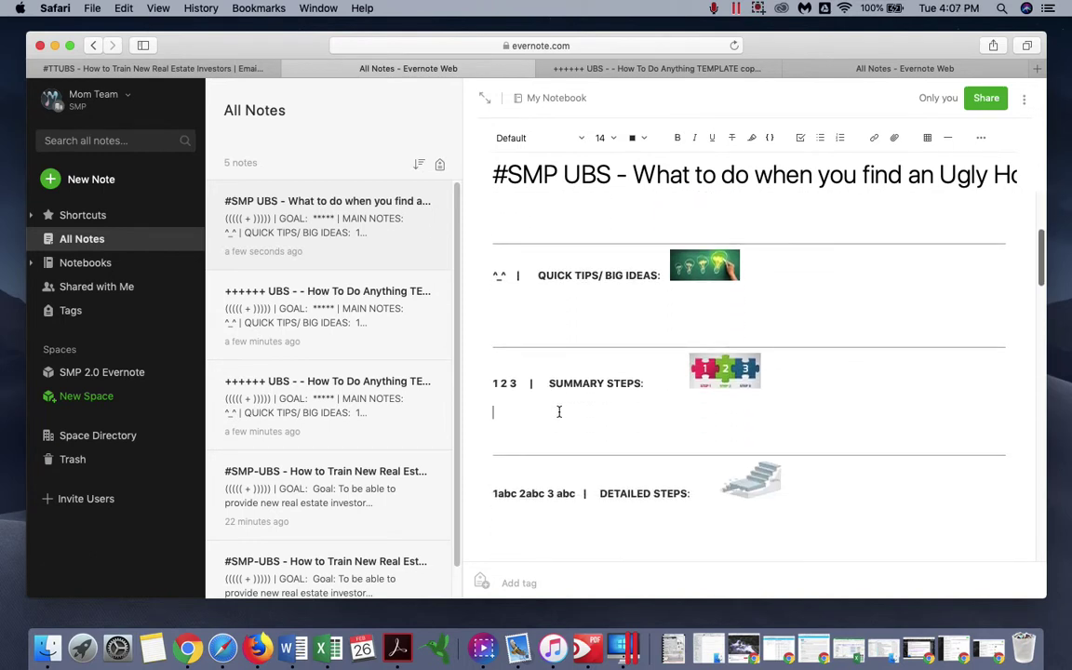
scroll(559, 411, down, 3)
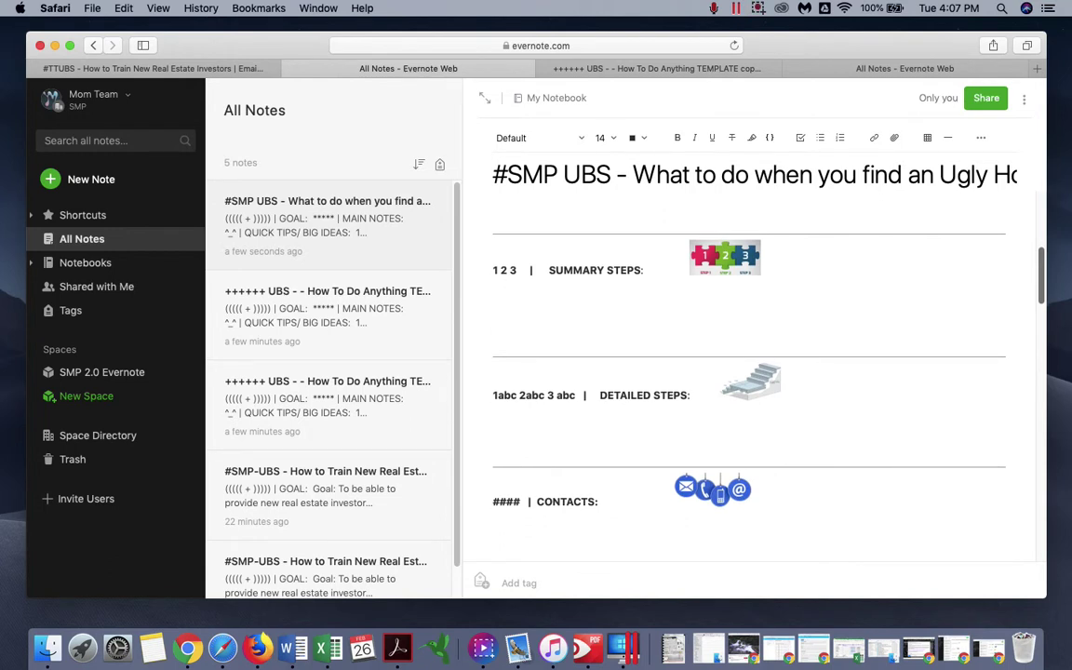
click(495, 311)
text(1. F)
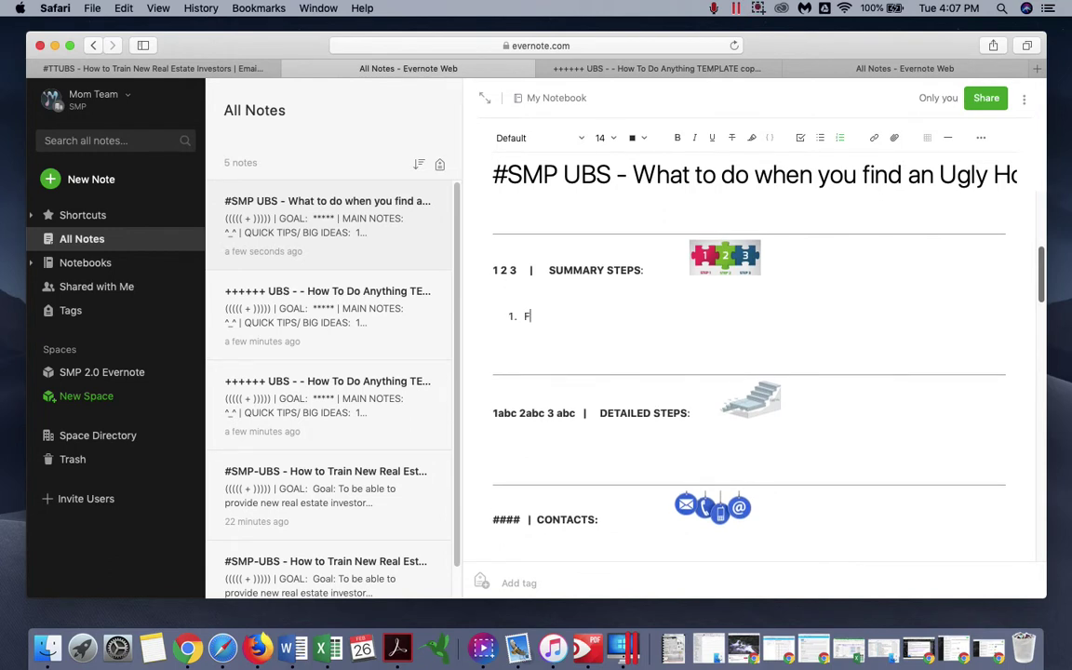
key(BackSpace)
key(BackSpace)
key(BackSpace)
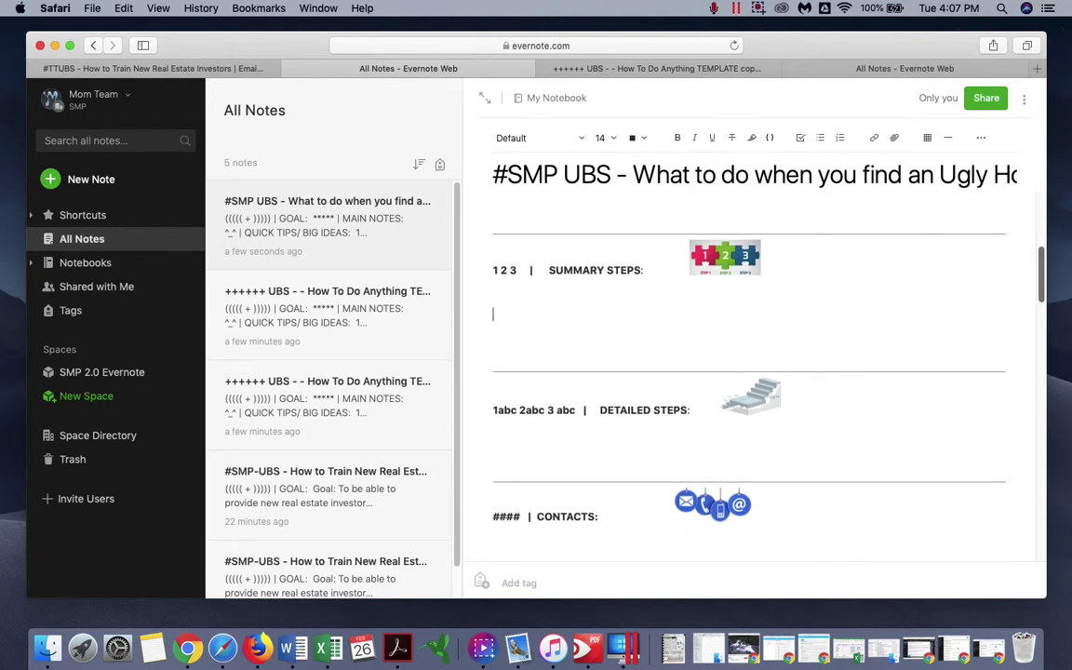
text(1. Find ugl)
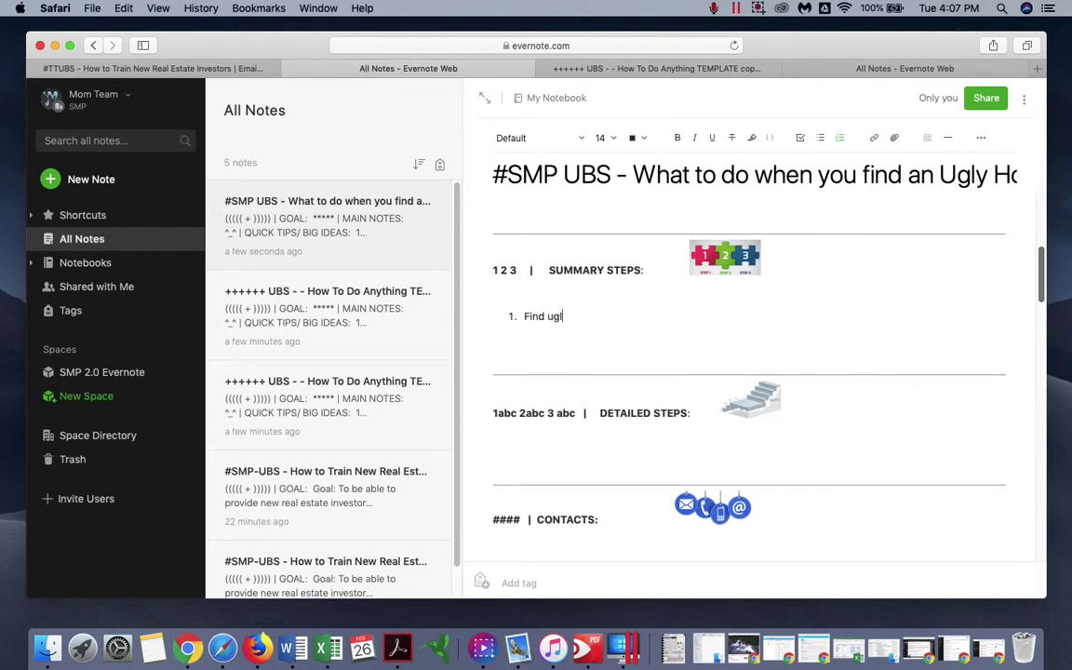
text(y houses in your area)
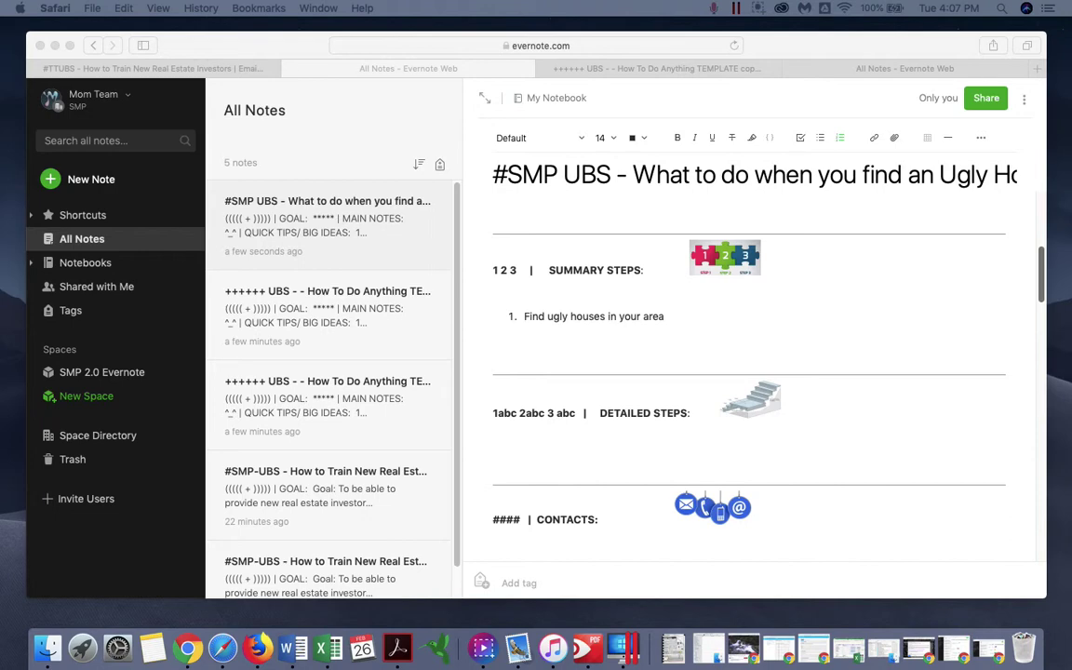
- Paste the property address below the list at 14 pt and prefix it with 'Case Study:'
click(632, 327)
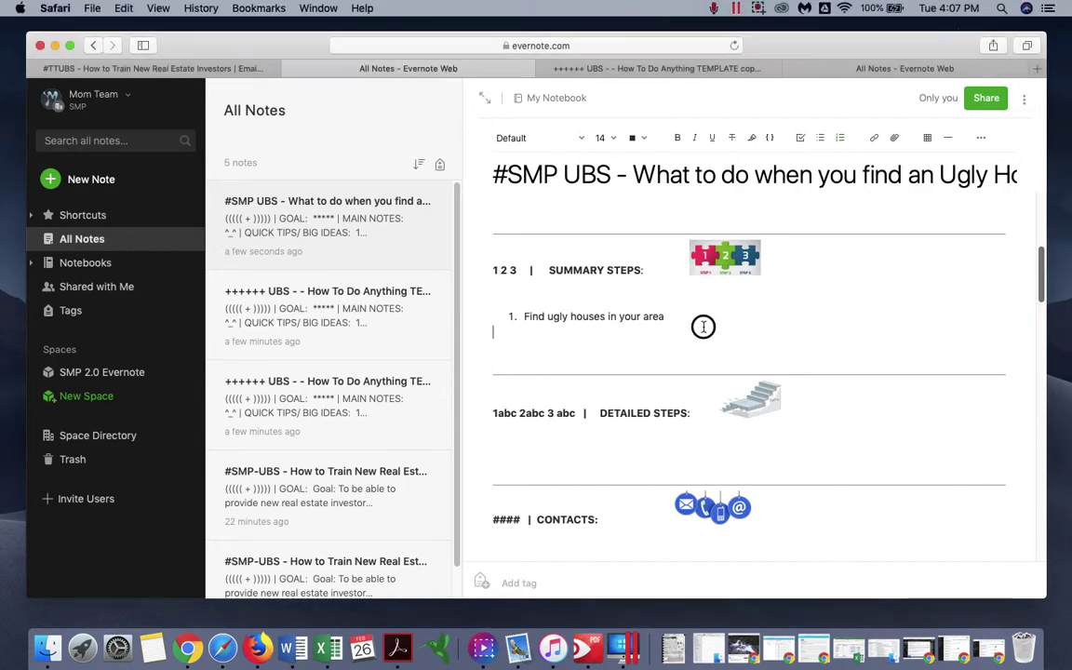
key(Return)
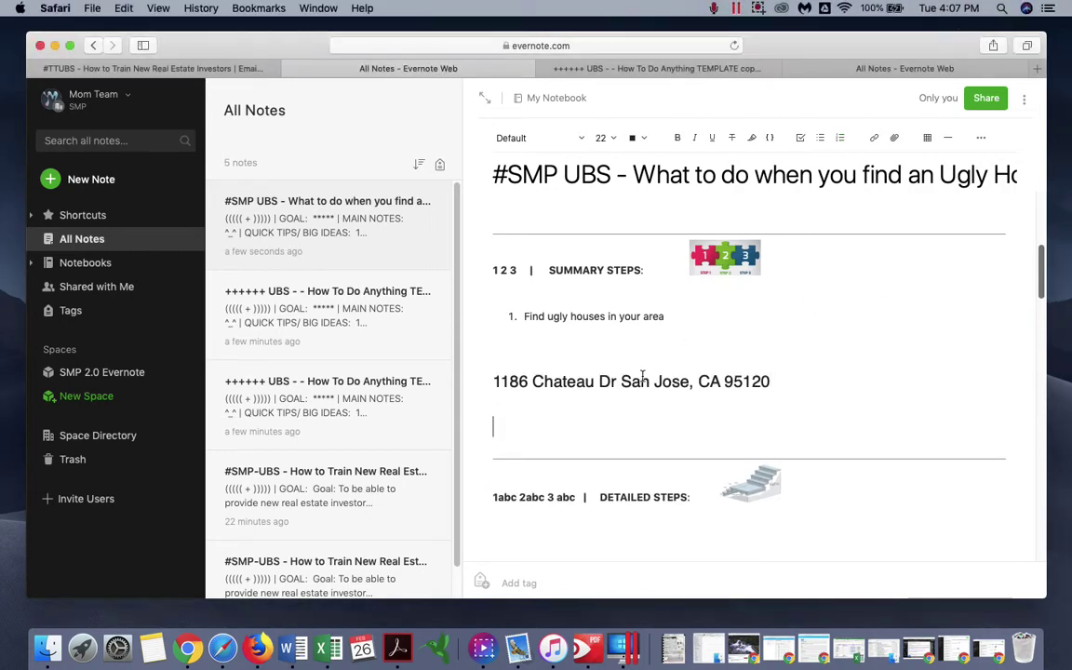
triple_click(559, 380)
scroll(563, 291, up, 1)
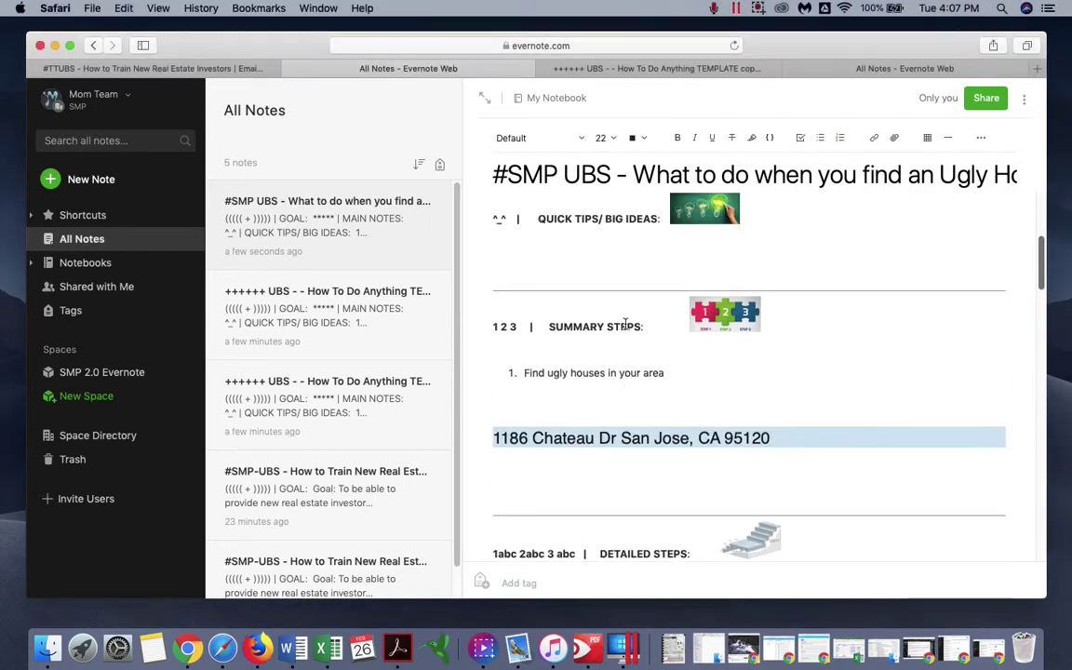
click(605, 137)
click(596, 248)
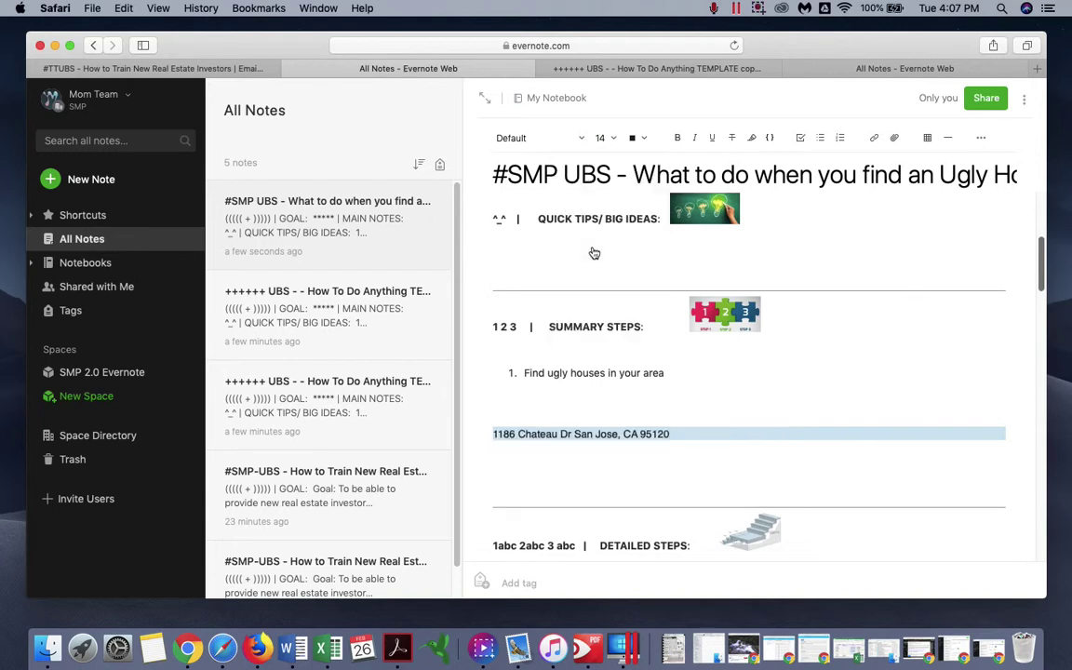
click(496, 436)
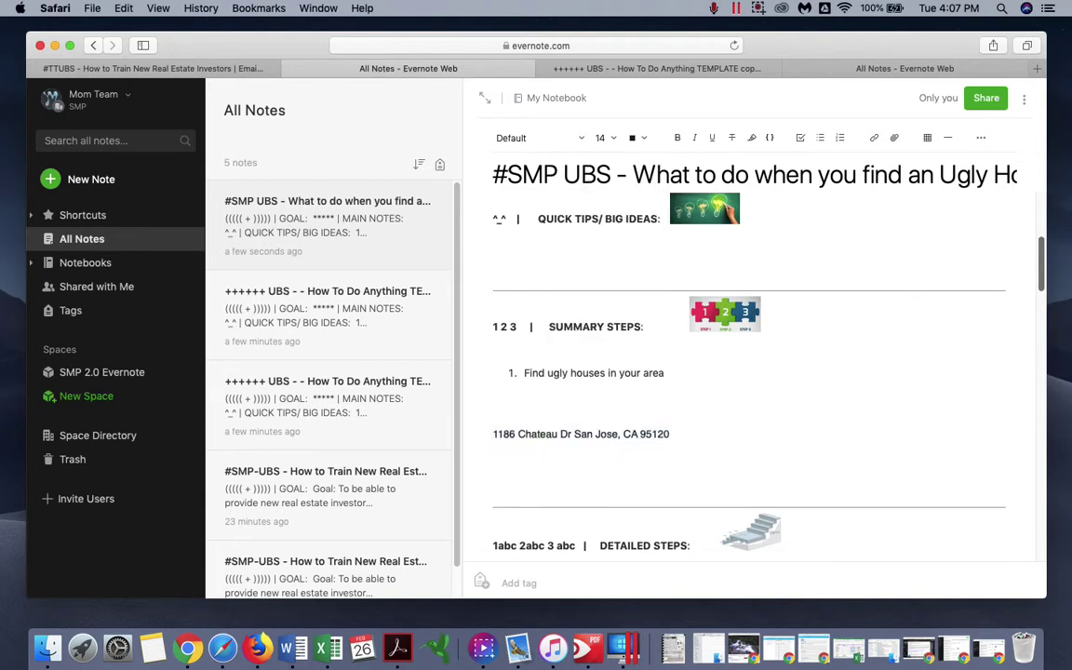
text(Case Study:)
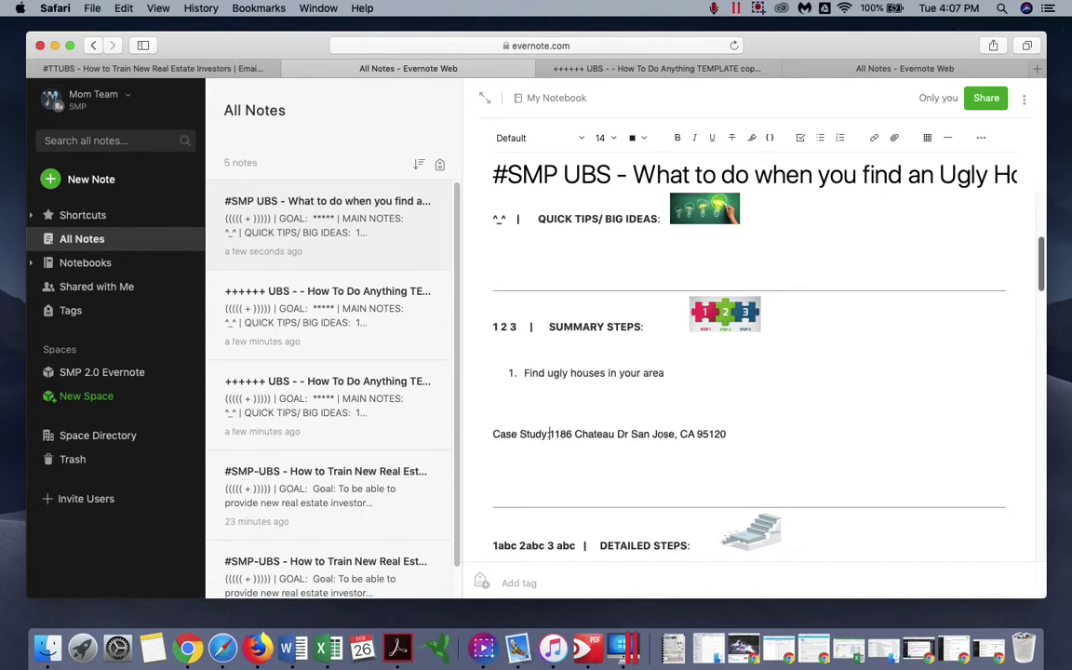
click(761, 440)
scroll(761, 440, down, 1)
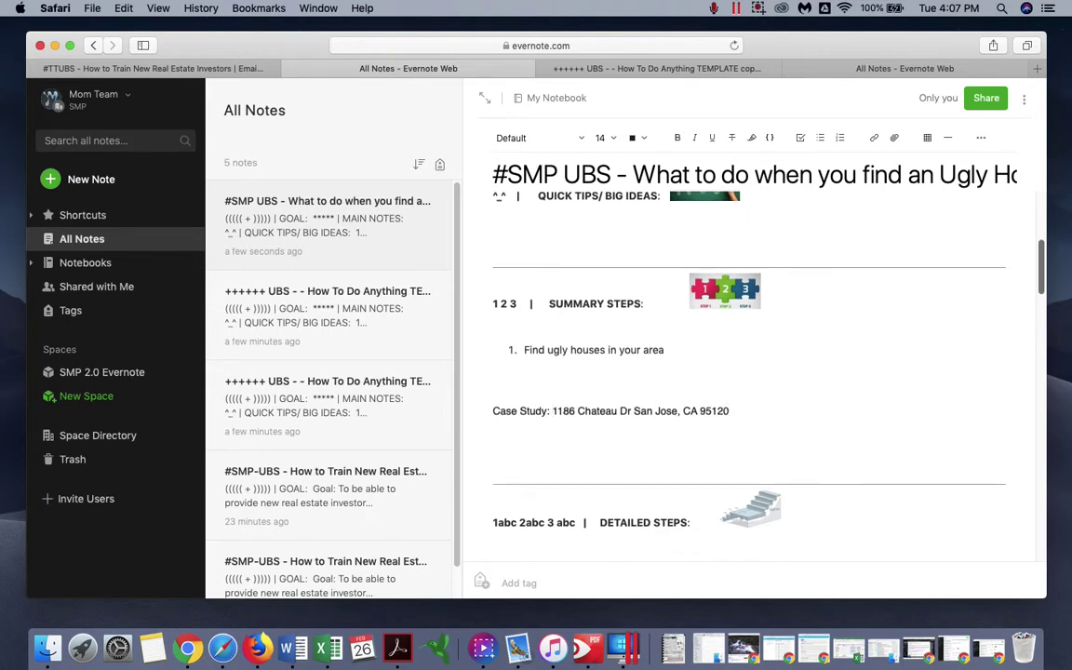
- Extend step 1 with 'get the address' and add steps 2–4: MLS/tax-record lookup, mailing, door knocking
click(704, 349)
text(get the address)
key(Return)
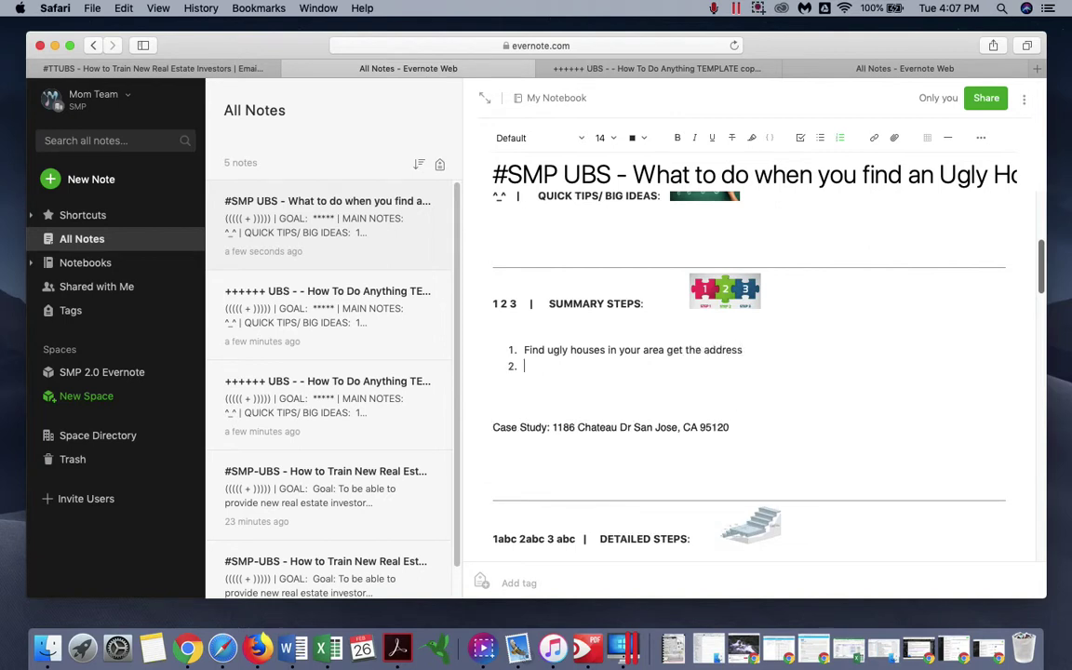
text(Find)
text(Login into MLS and )
text(then tax rec)
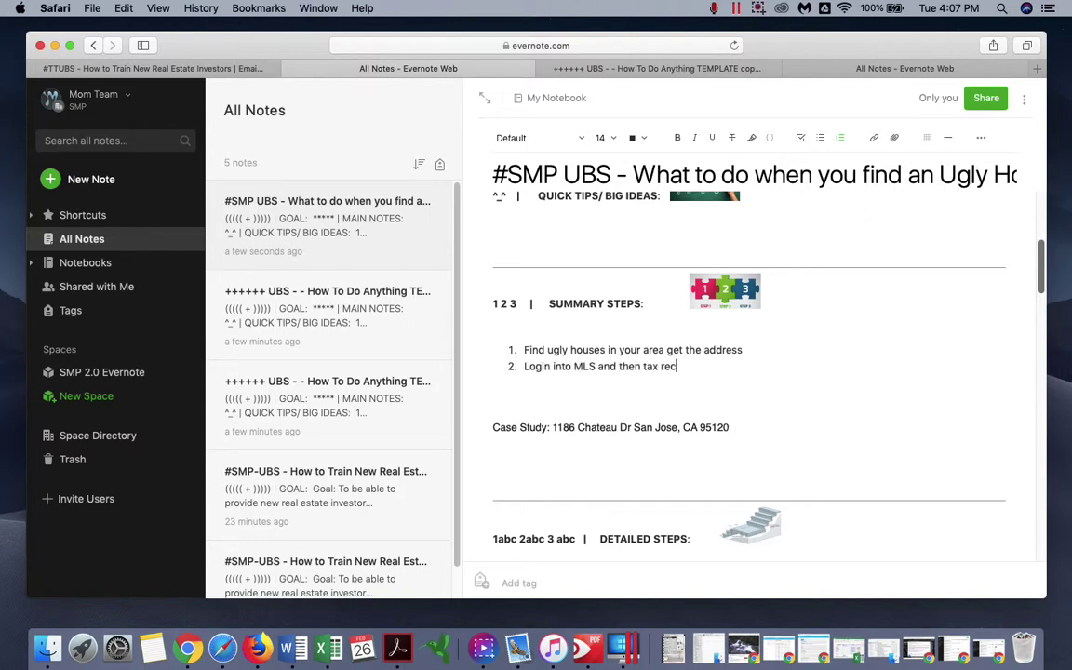
text(ord to find their f)
text(illing address)
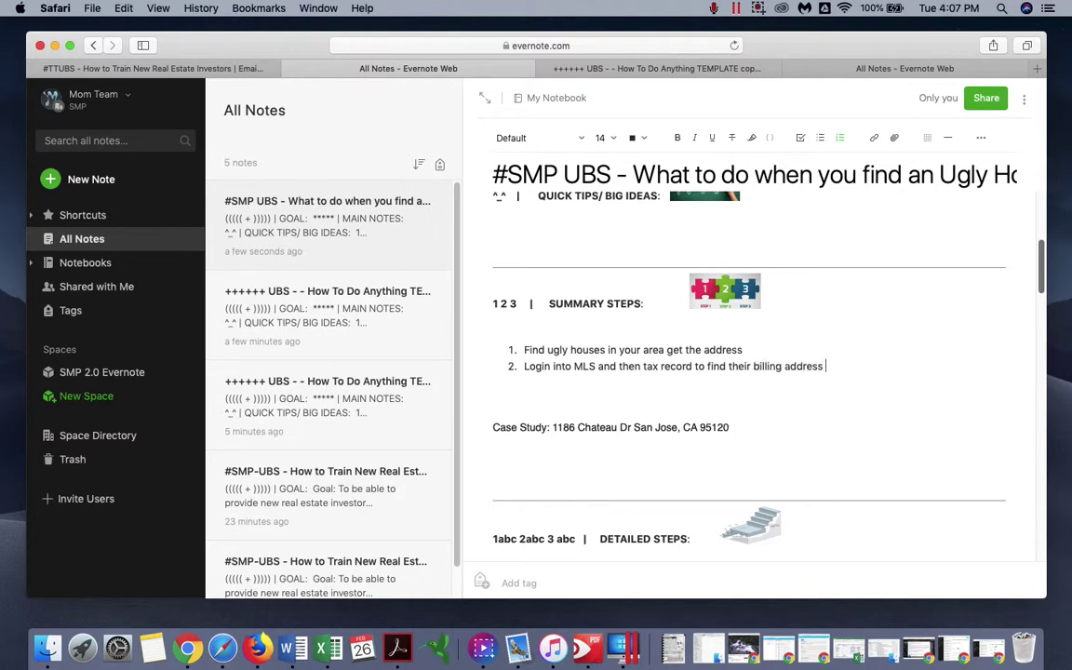
key(Return)
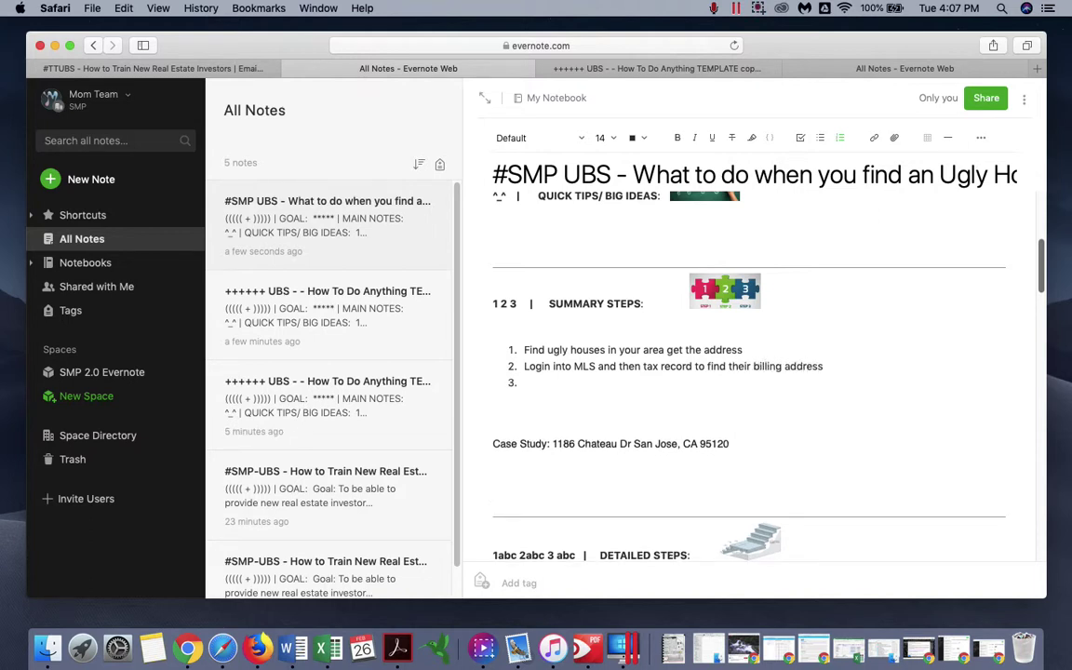
text(AF)
key(BackSpace)
key(BackSpace)
key(BackSpace)
text(ter you have their bi)
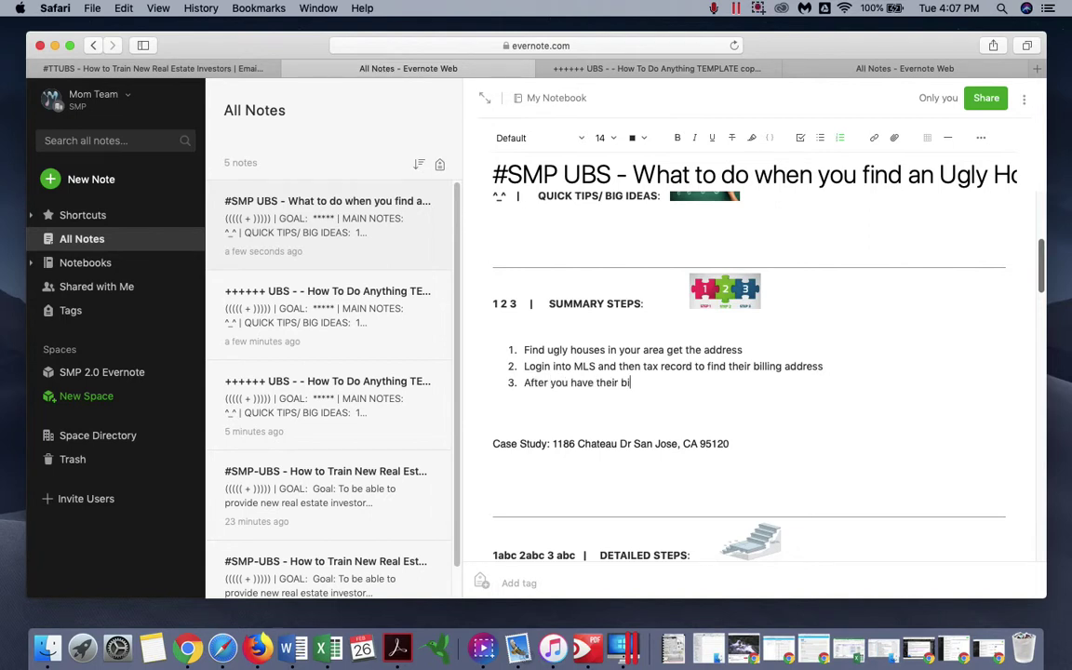
text(lling address you can )
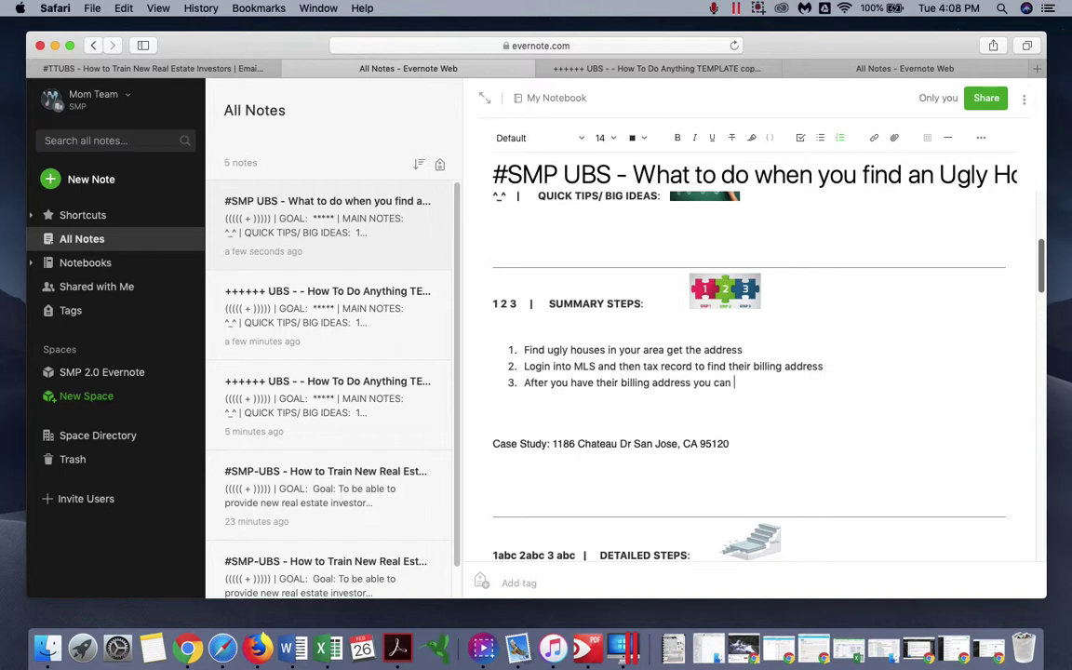
text(start mailing them)
key(Return)
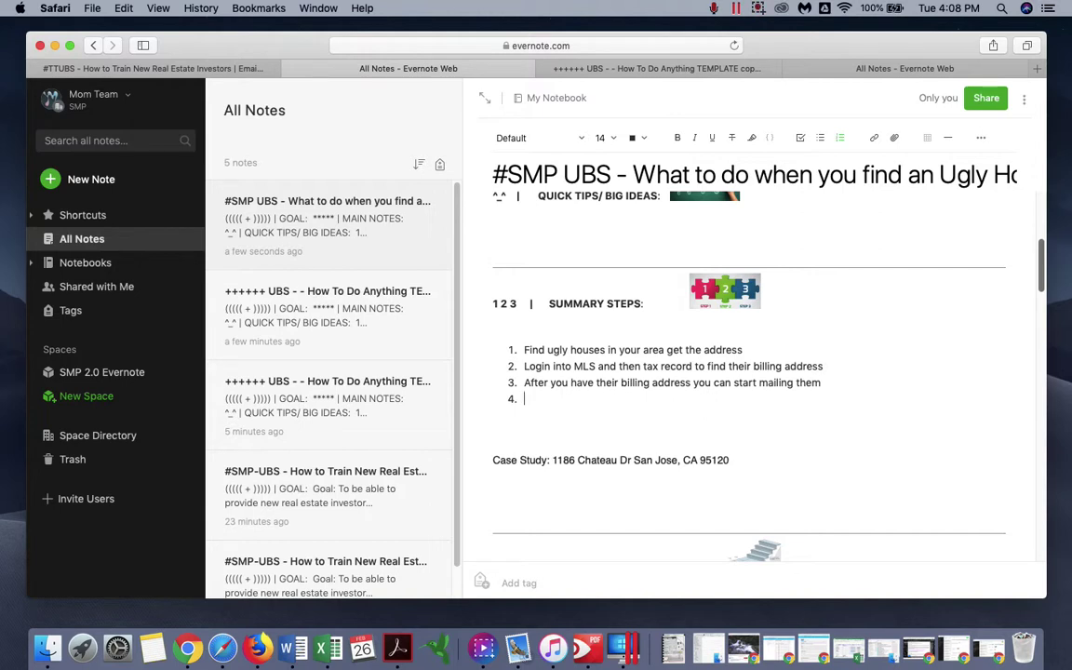
text(You can also door knock t)
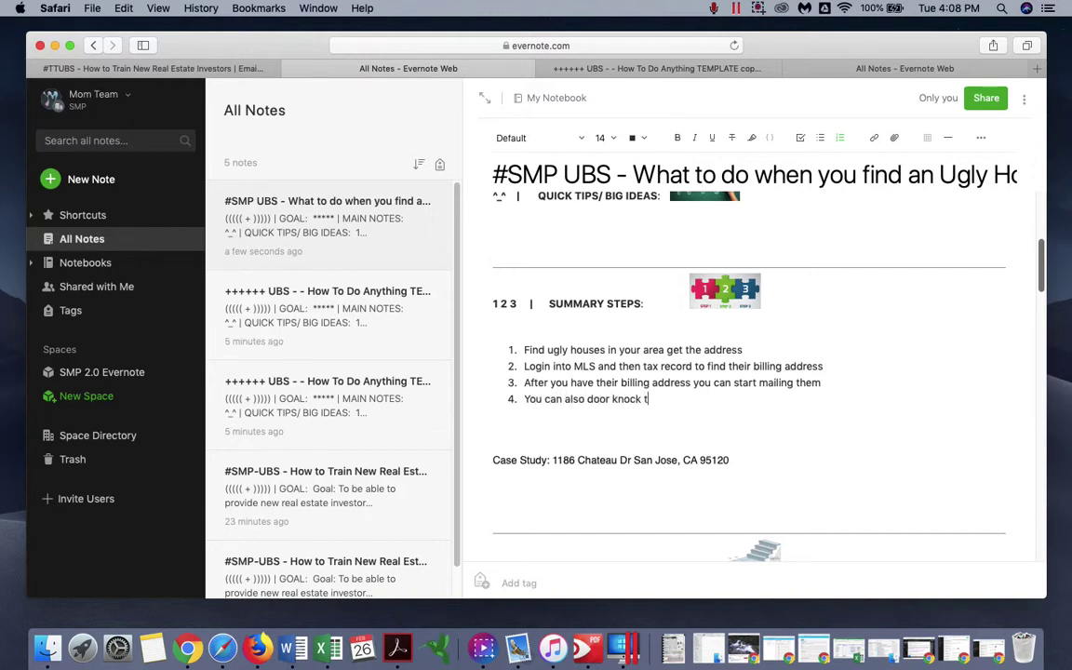
text(heir billing address)
text( because that it)
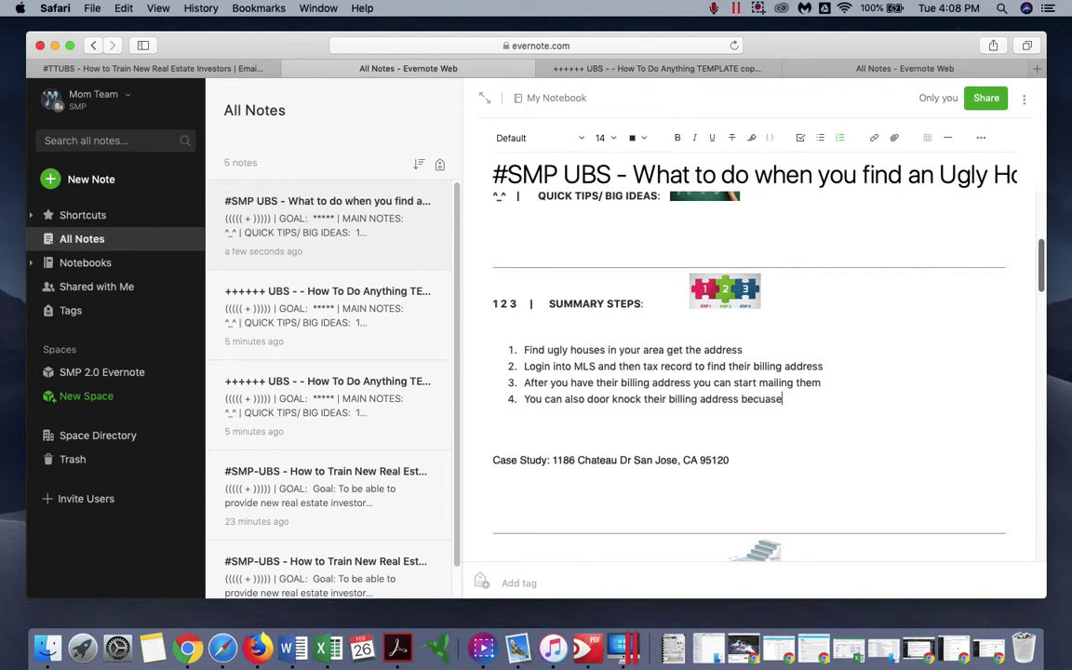
text( where they )
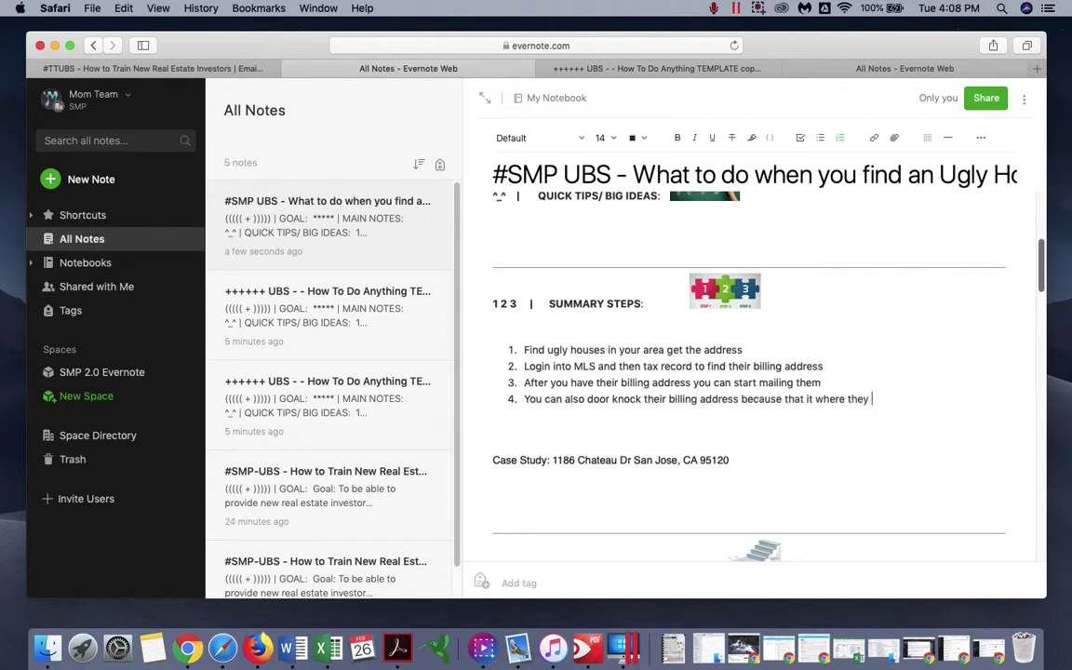
text(send their mail to )
text(that means the )
text( live there)
key(Delete)
key(Delete)
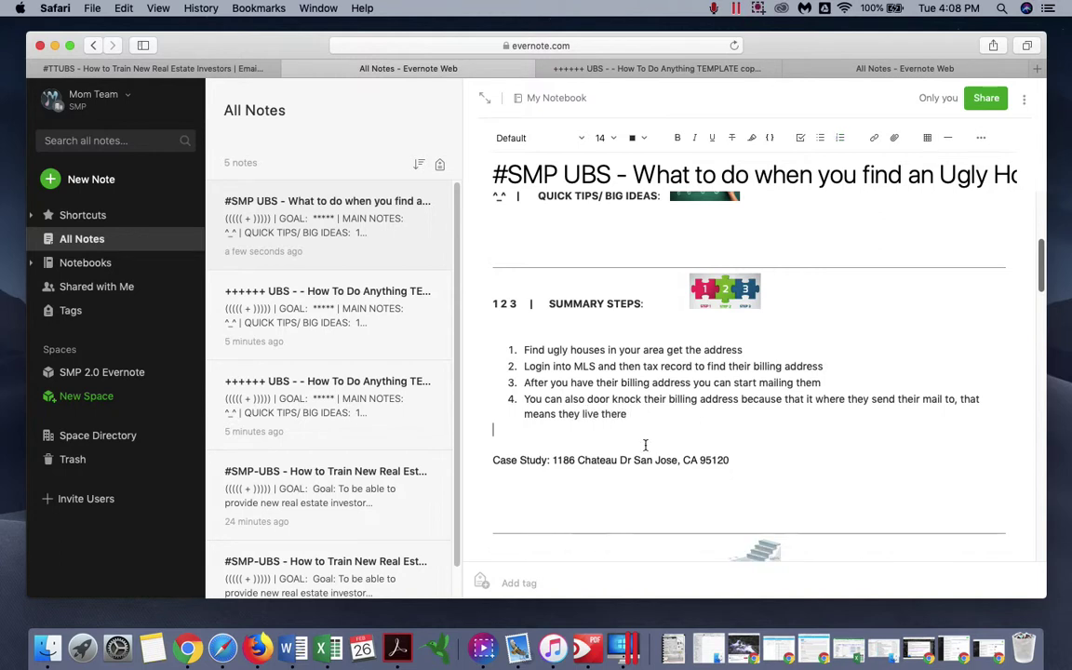
- Add a 14 pt line saying we don't run comps yet because they may not sell
scroll(696, 443, down, 1)
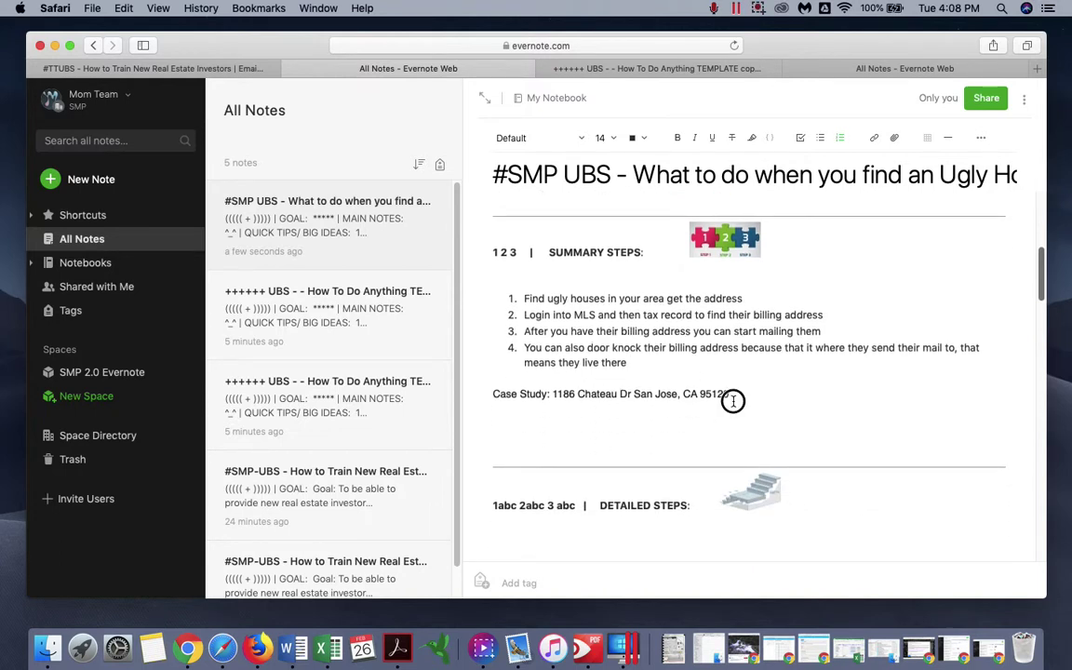
drag(734, 395, 562, 396)
click(609, 430)
text(We)
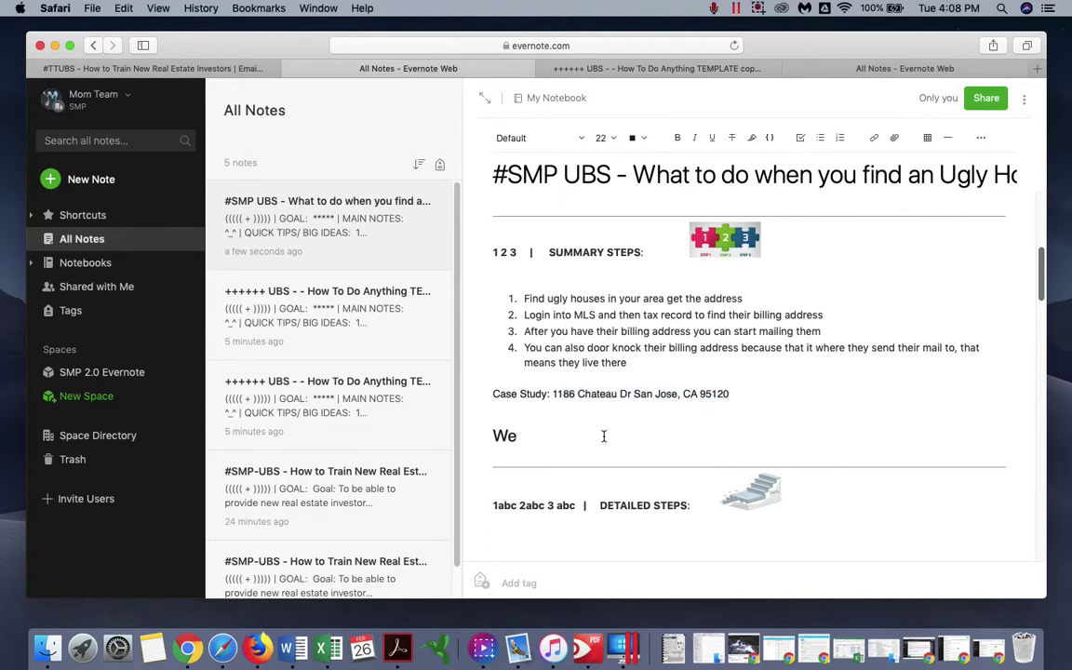
triple_click(502, 435)
click(601, 137)
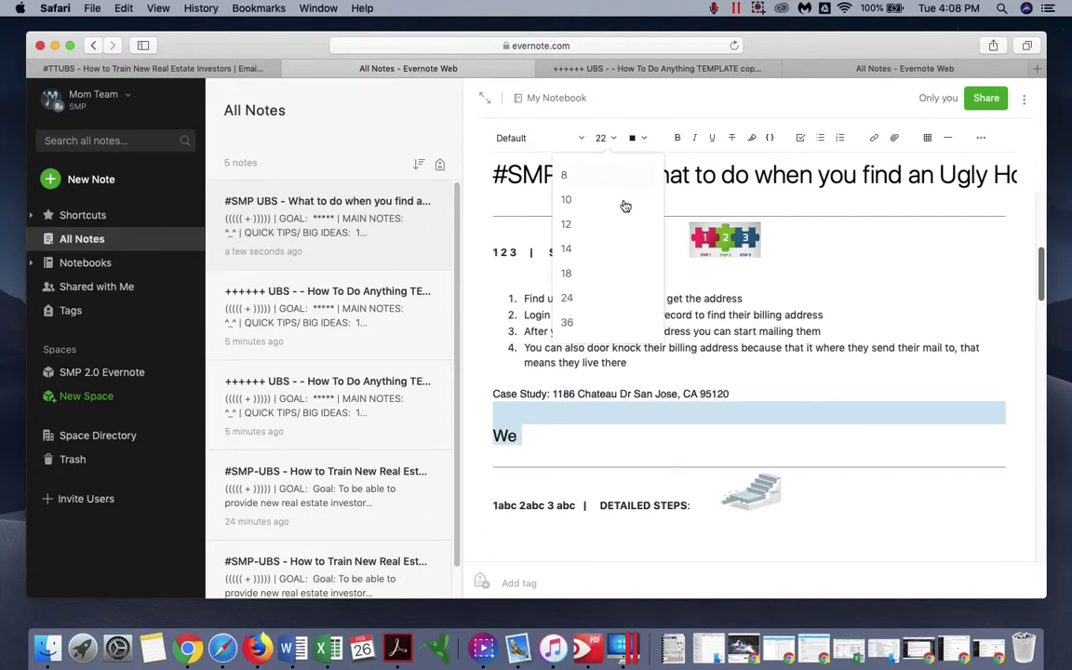
click(600, 250)
click(535, 424)
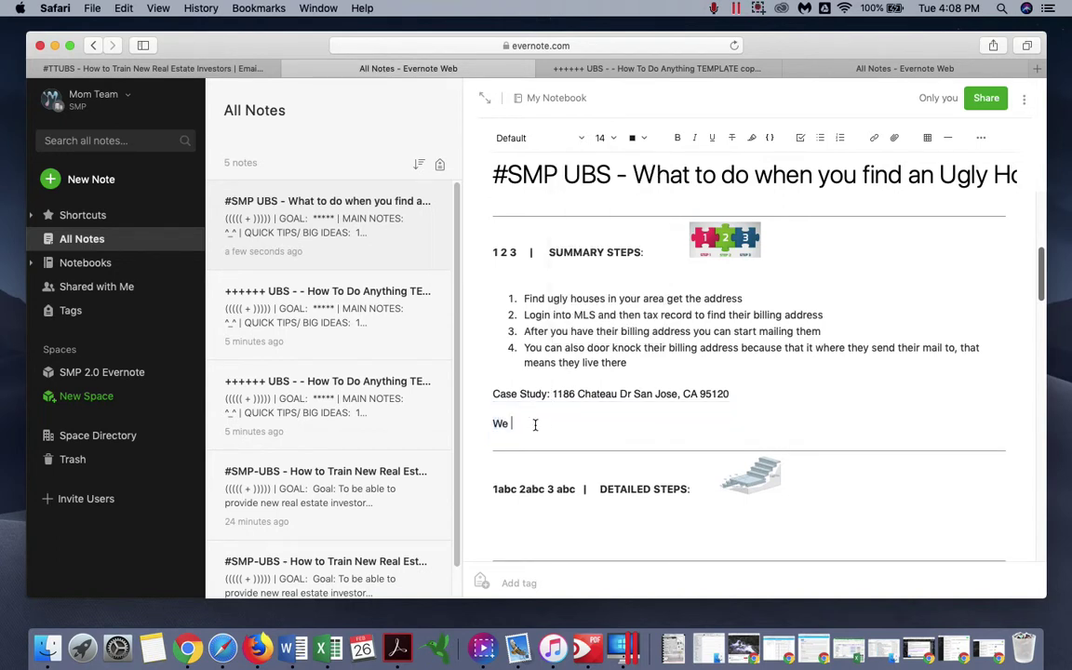
text(don't want to run comps just yet)
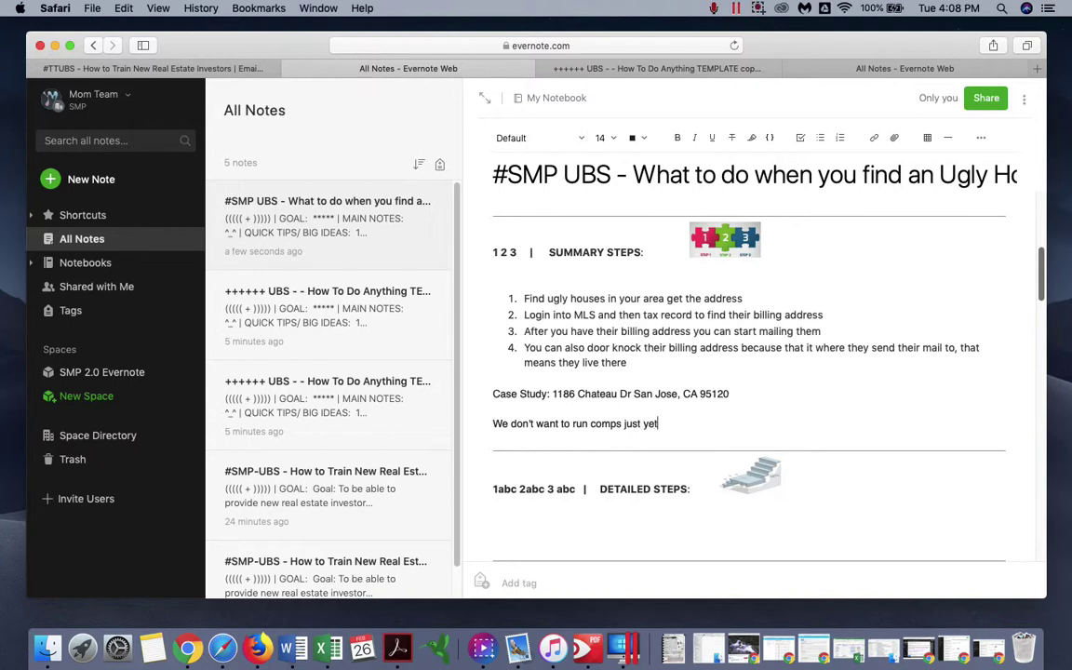
text(..... because we don't even)
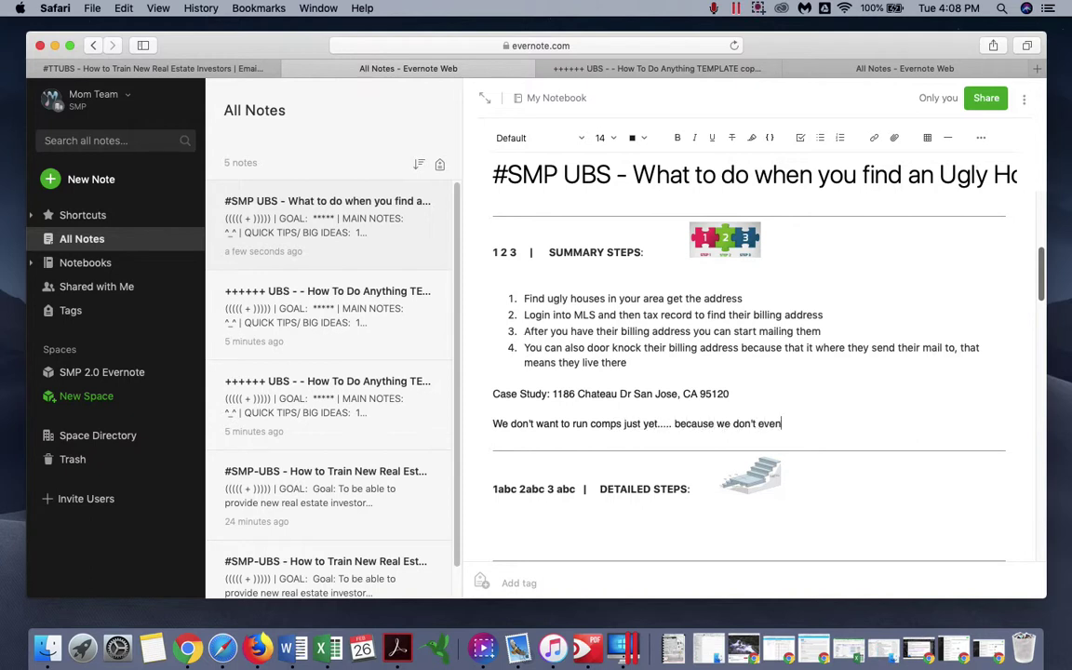
text( know if they want to sell)
- Add the line '*** KEY *** = get in touch with the property owner and see if they want to sell'
key(Return)
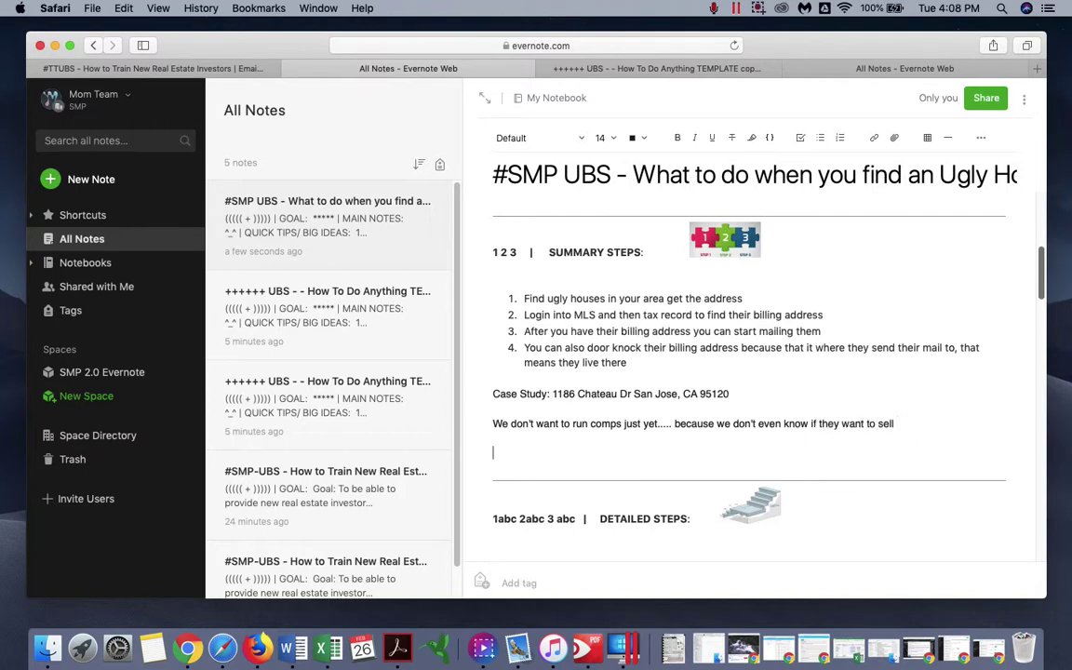
text(*** KEY)
key(BackSpace)
text(Y *** is)
key(BackSpace)
key(BackSpace)
text(= get in t)
text(ouch with the property)
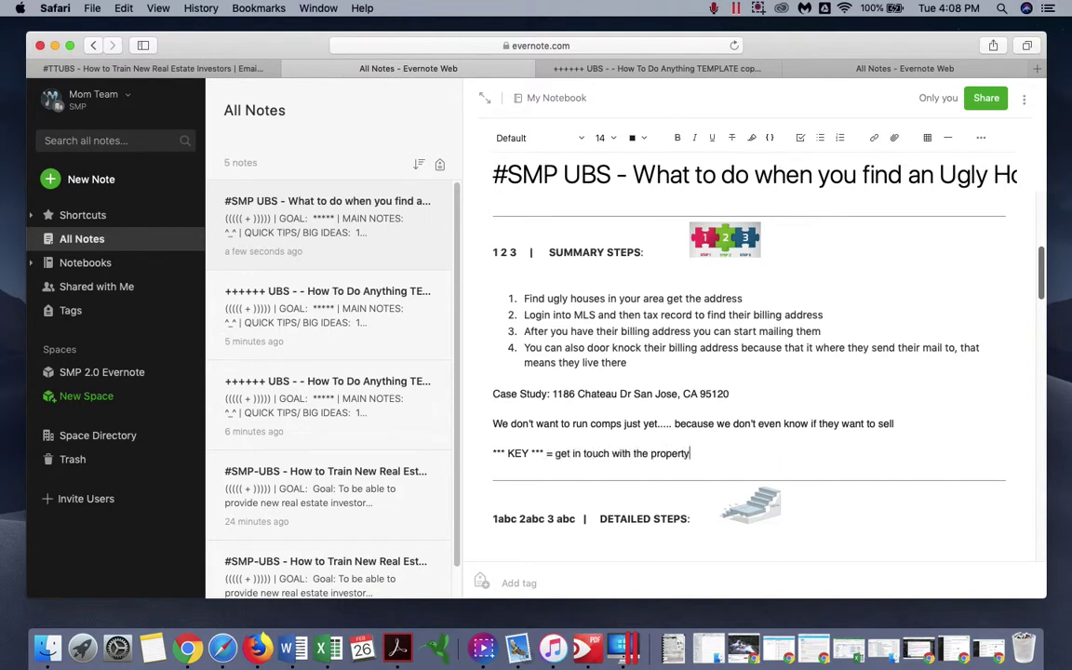
text( owner and see if they want to s)
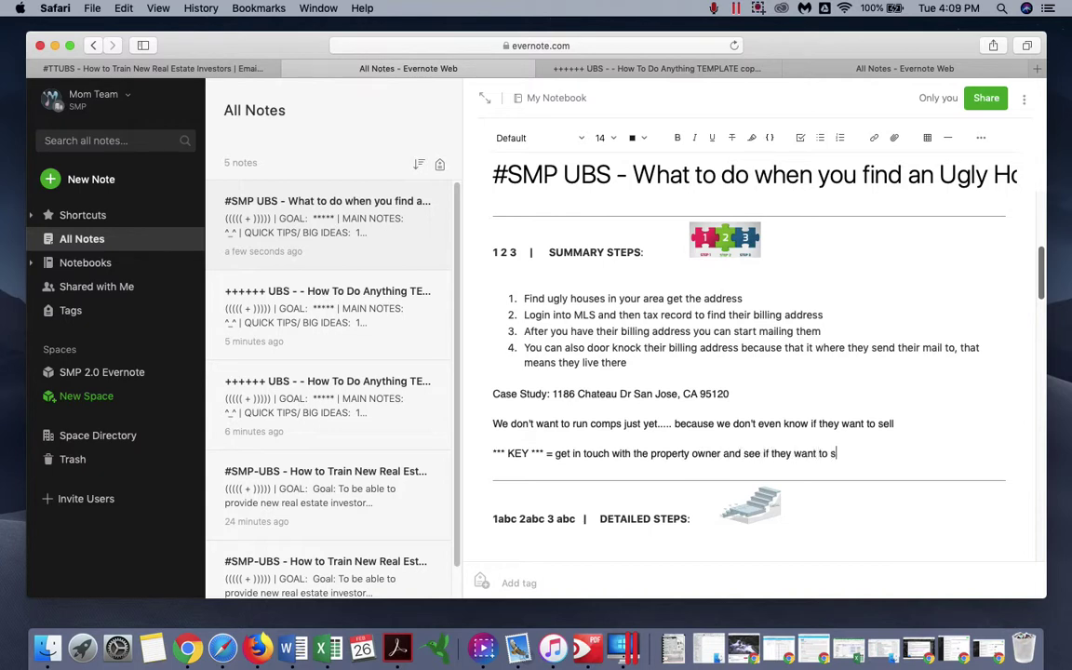
text(ell their house)
key(Return)
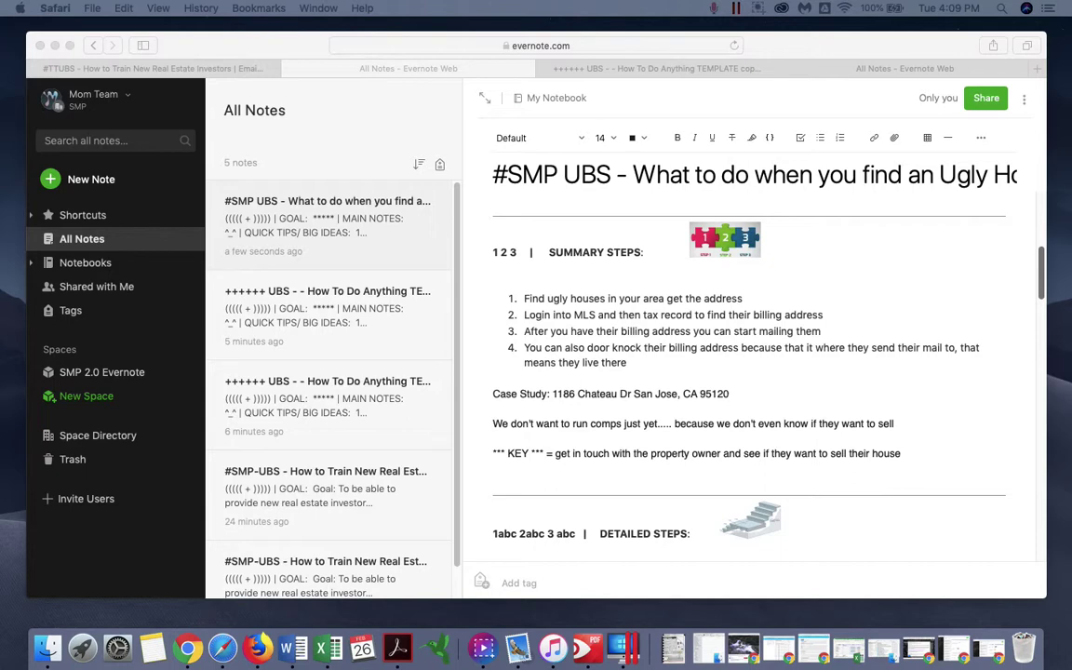
- Add a blank line below the KEY line
click(895, 472)
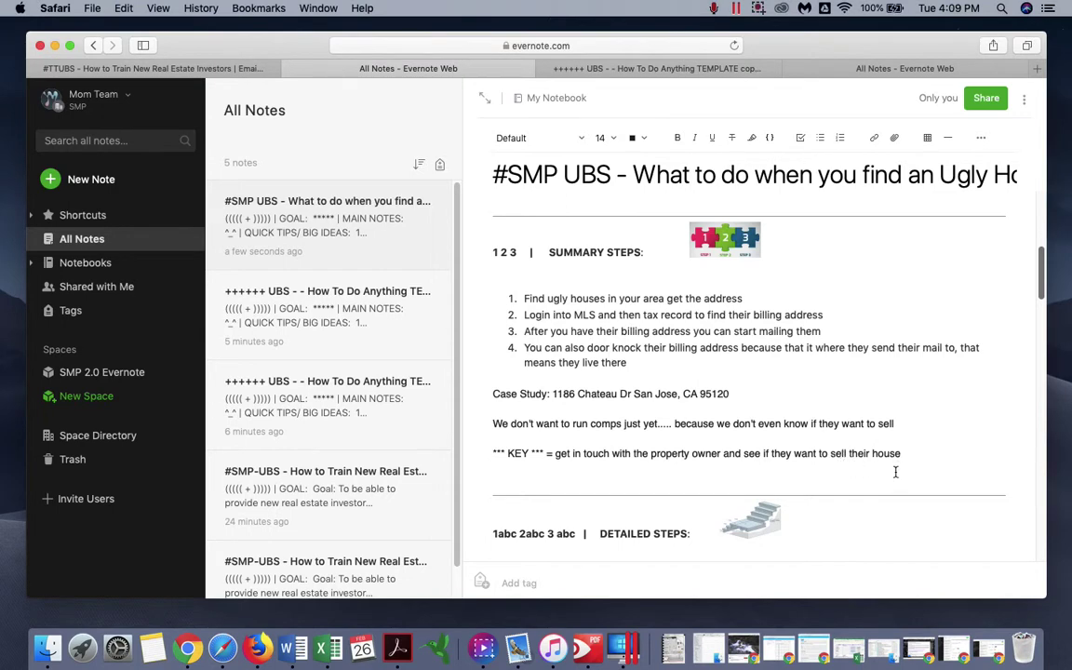
key(Return)
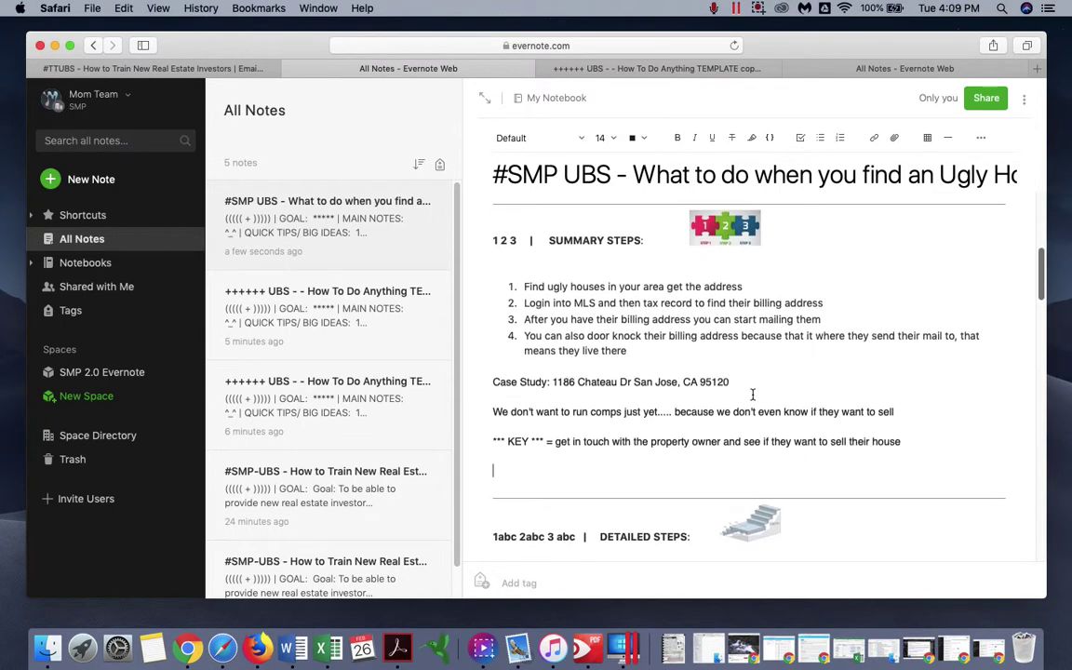
scroll(735, 409, down, 1)
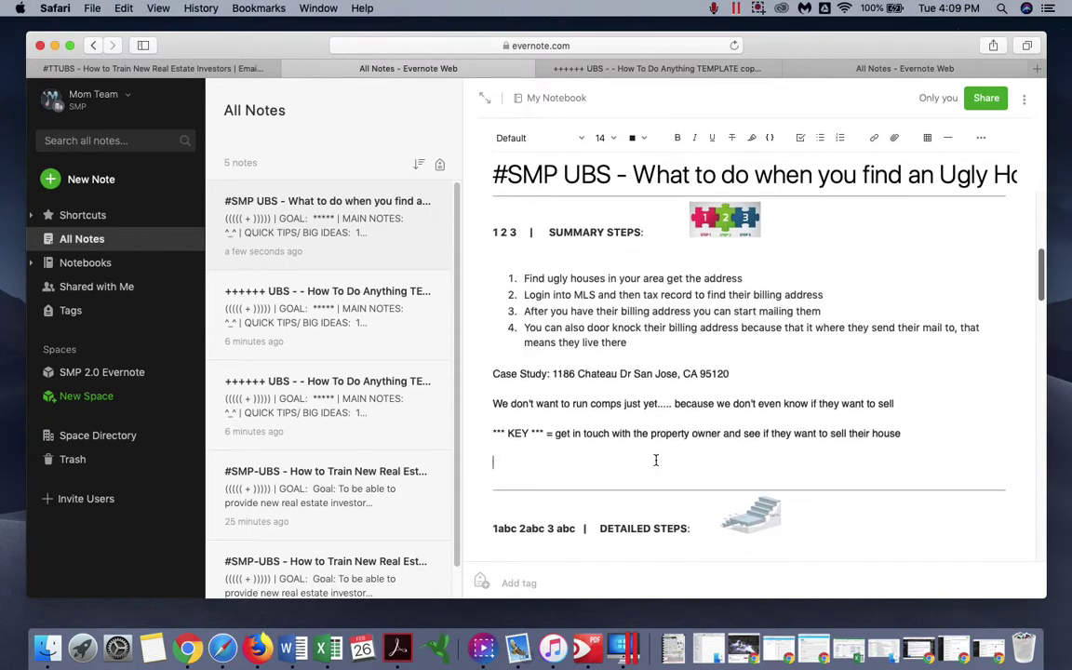
- Insert '(Find out their phone number)' after 'property owner' in the KEY line
click(646, 350)
click(610, 434)
click(723, 434)
text((We)
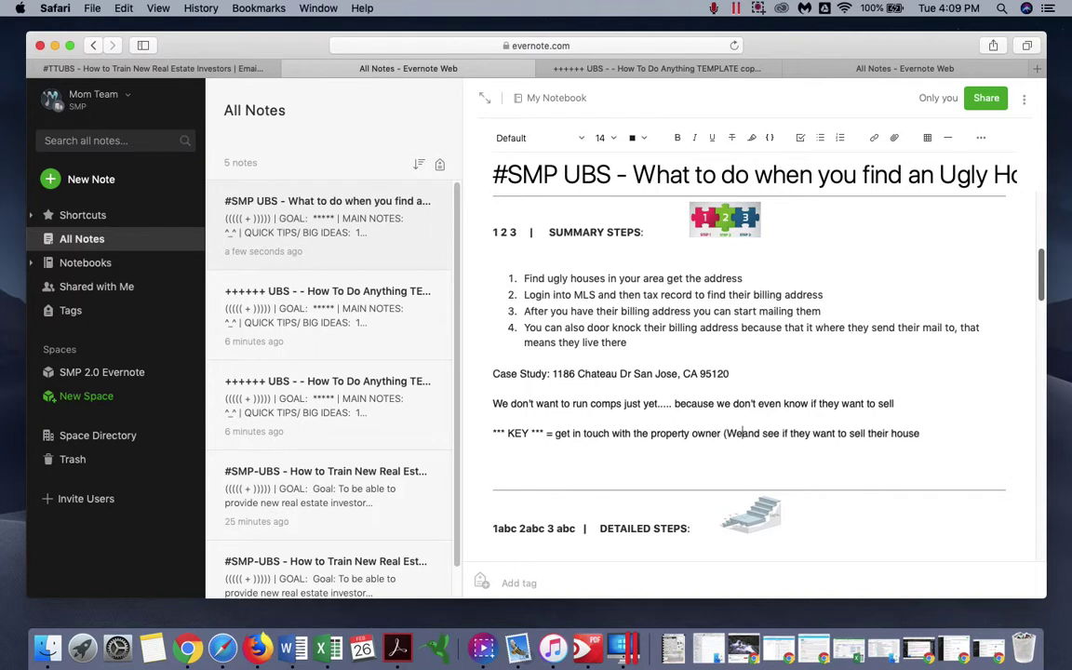
key(BackSpace)
key(BackSpace)
text(Find out thei)
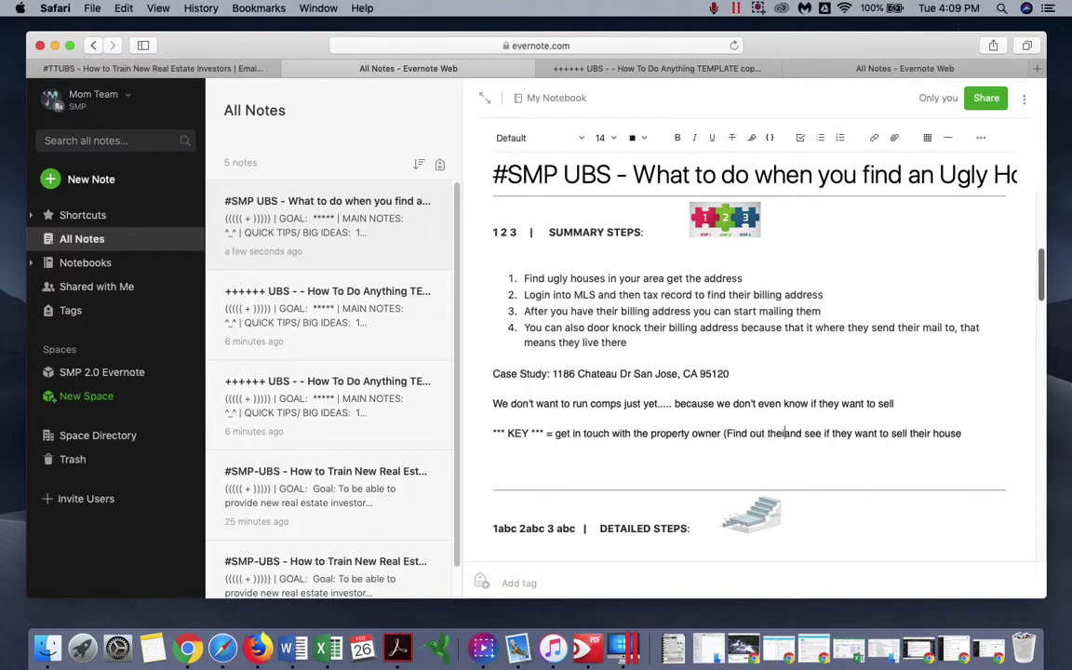
text(r phone number))
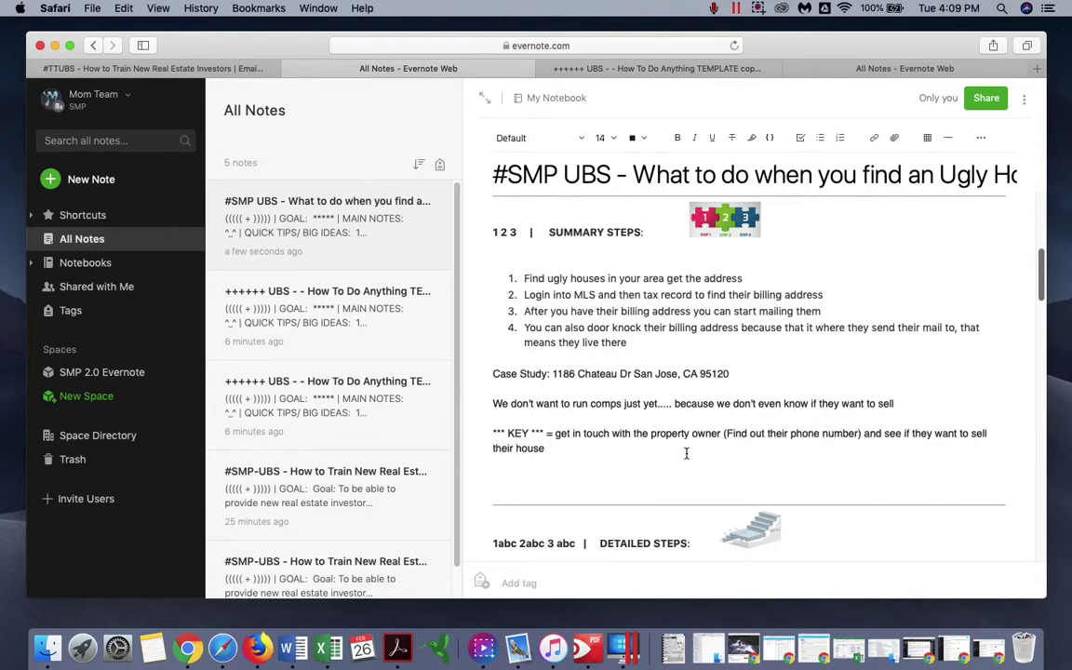
scroll(679, 447, up, 2)
scroll(652, 419, down, 2)
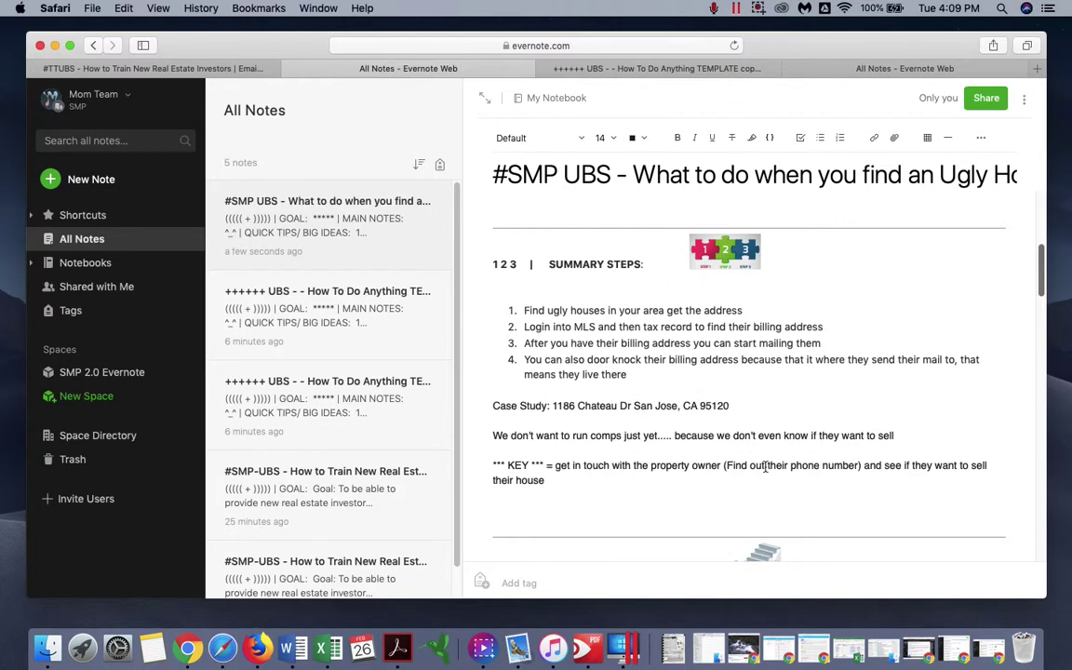
scroll(765, 465, up, 3)
scroll(875, 254, down, 2)
- Add step 5: when owners are ready or interested in selling they'll call, then negotiate price
drag(1045, 596, 1065, 616)
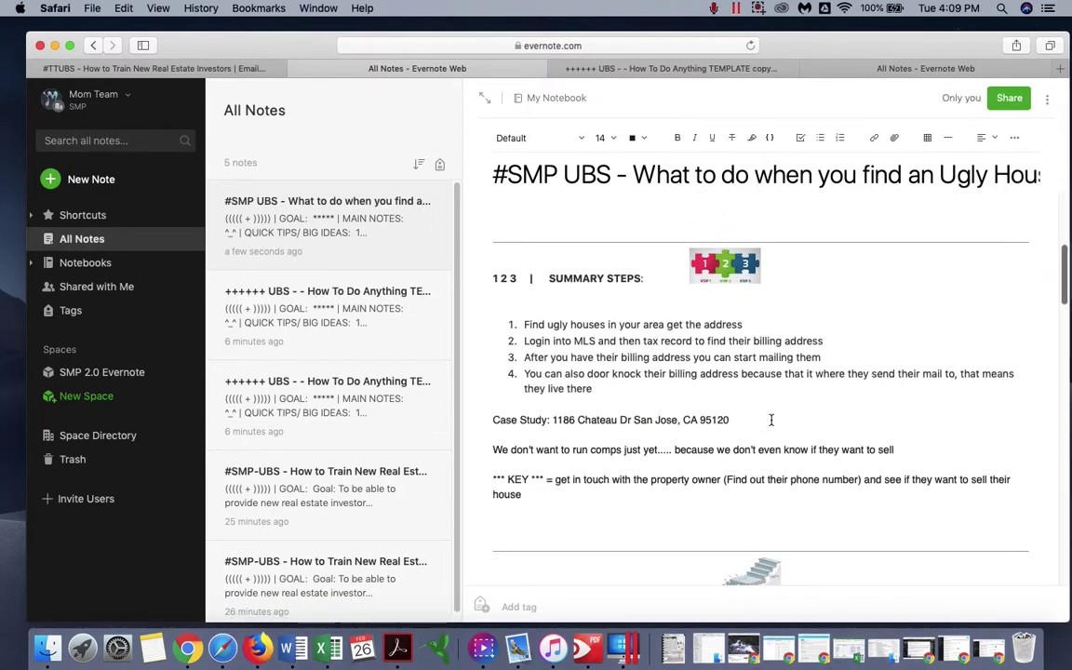
click(770, 391)
key(Return)
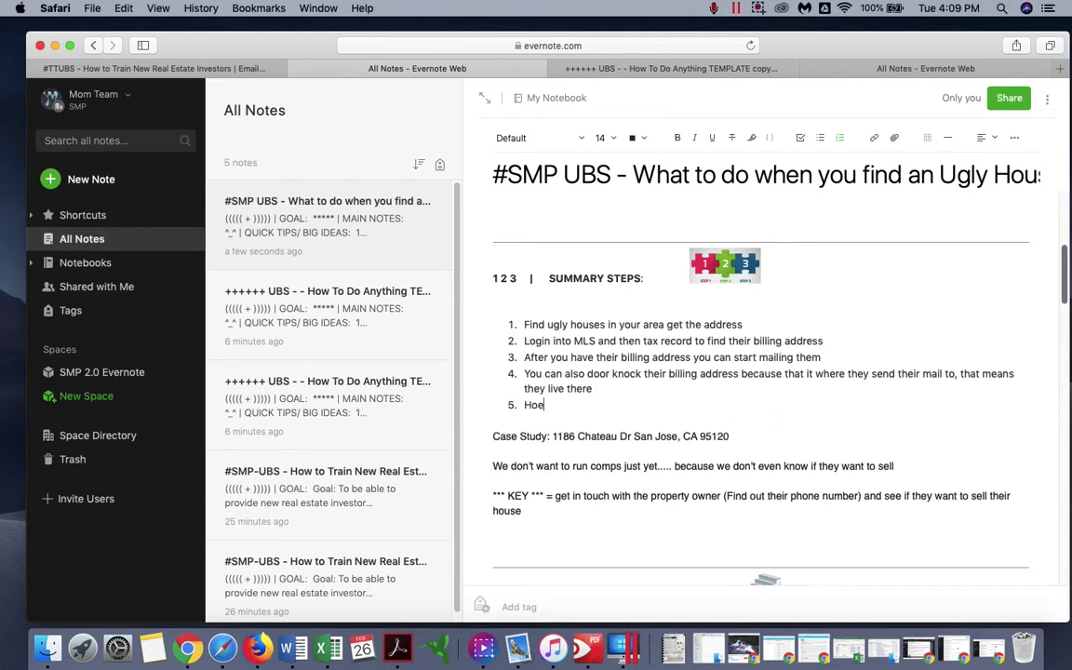
text(Hopefu)
key(BackSpace)
key(BackSpace)
key(BackSpace)
key(BackSpace)
key(BackSpace)
key(BackSpace)
text(When they are ready to sell or )
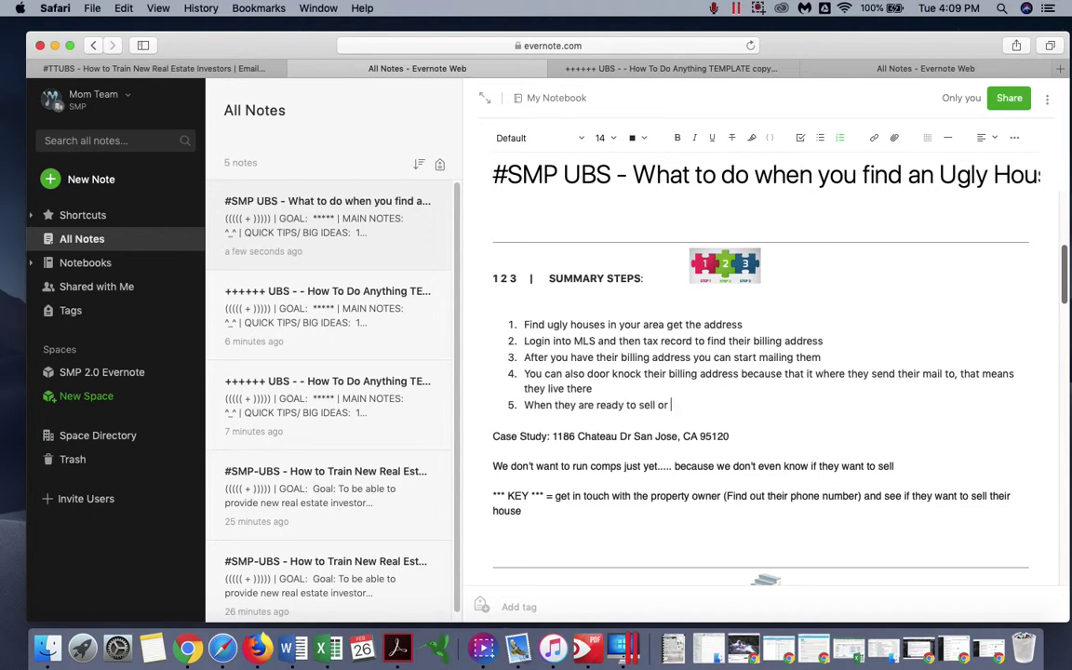
text(if they are interes)
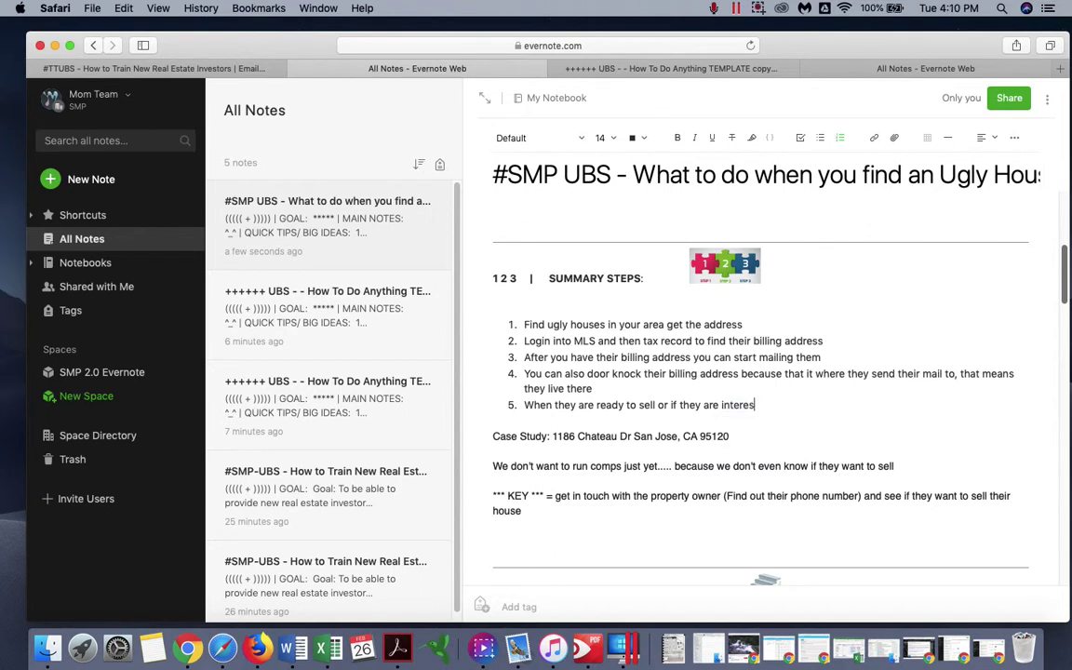
text(ted in selling they wi)
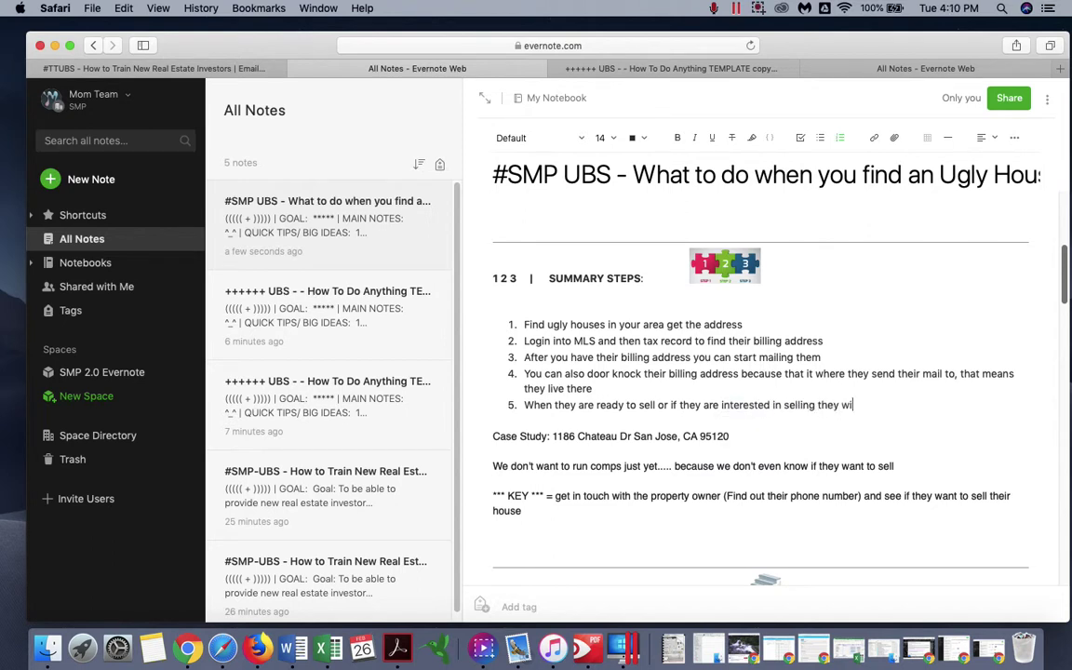
text(ll call us)
key(super+plus)
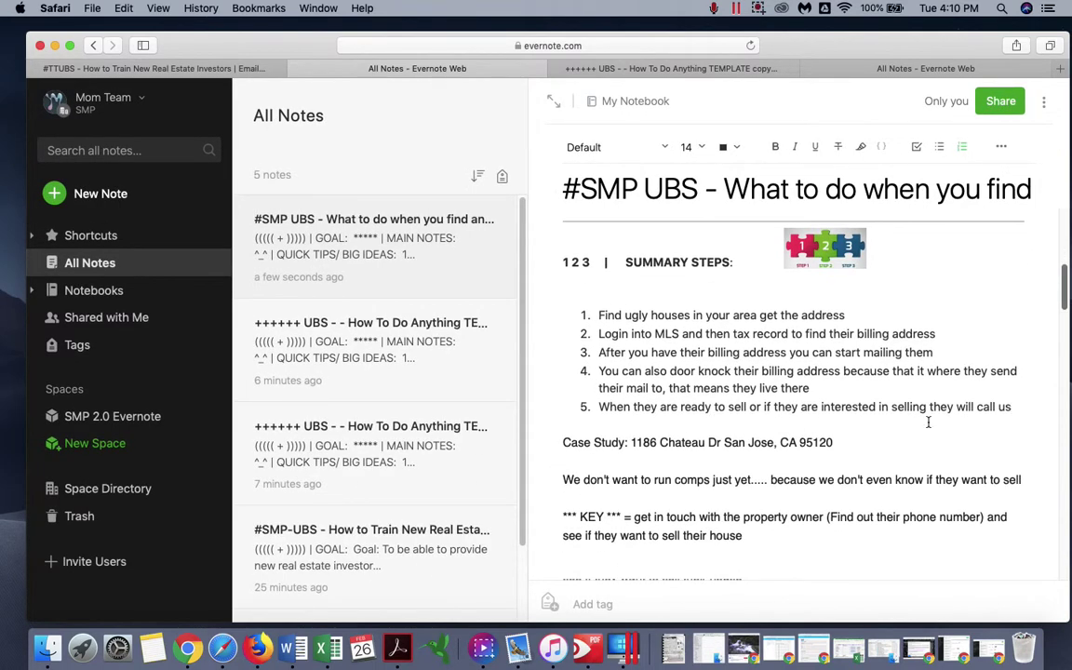
text(that's when we can )
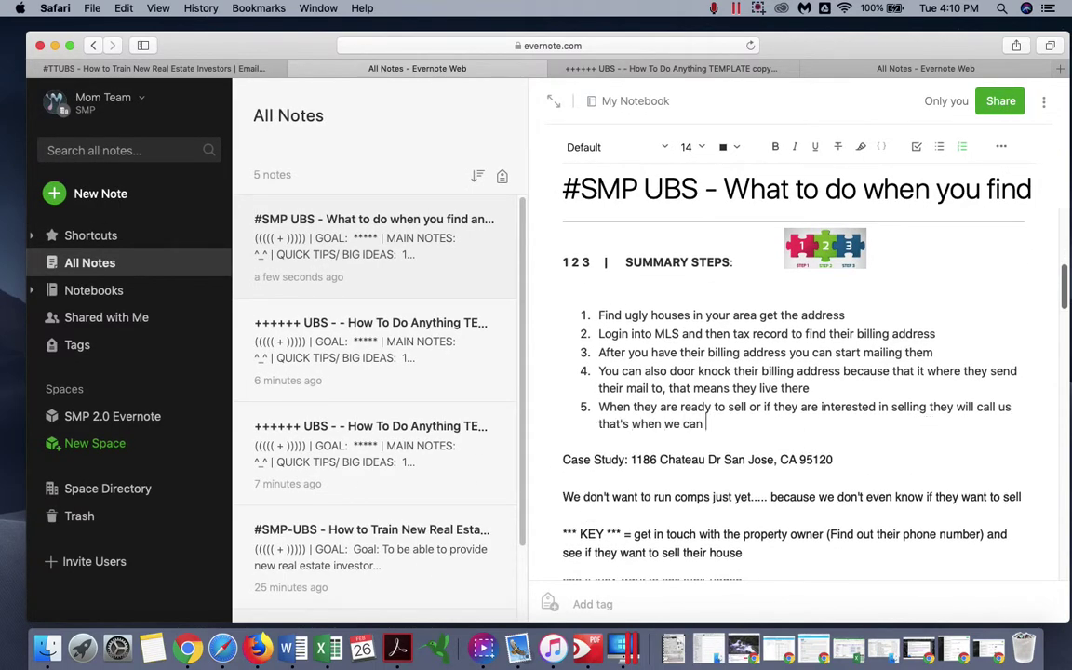
text(start negotiating)
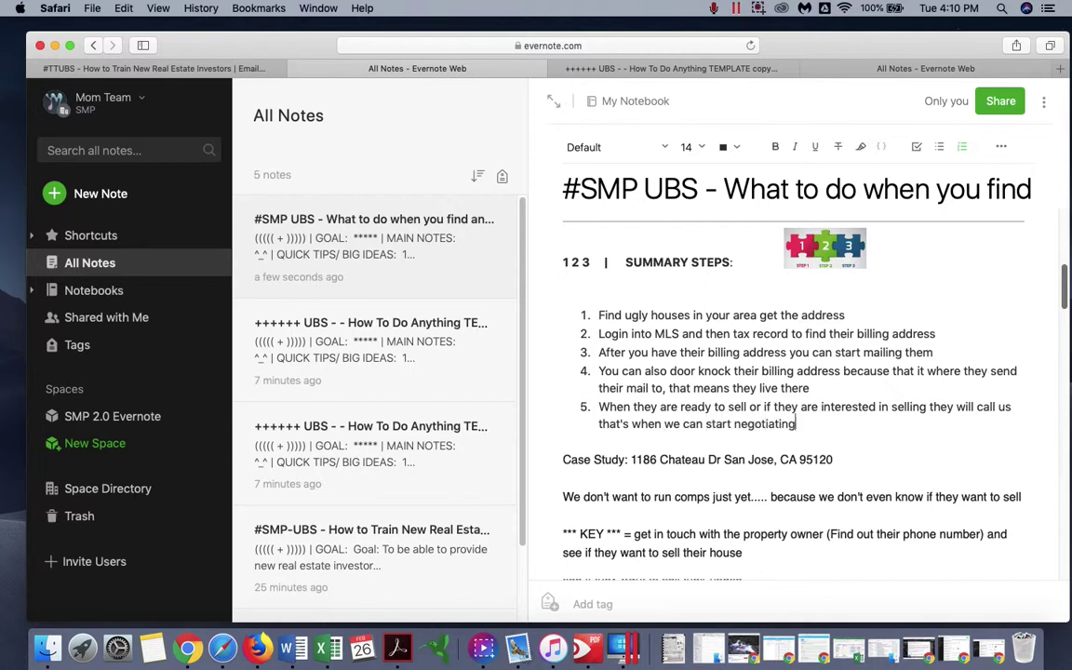
text( on the price to )
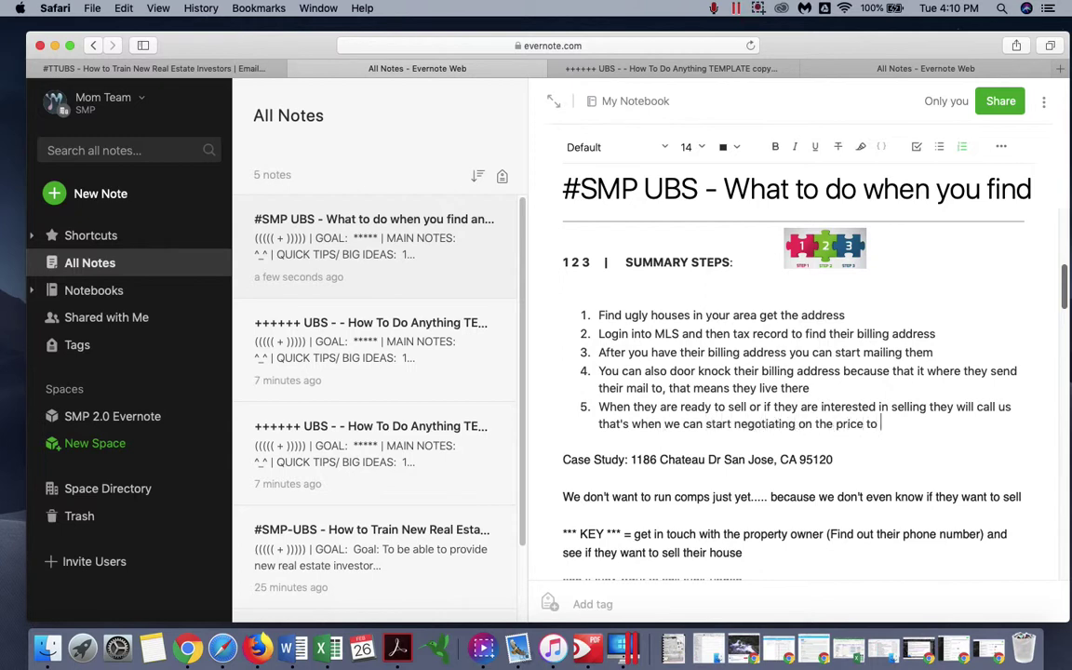
text(buy)
- Correct a typo in the note title
scroll(686, 387, up, 3)
scroll(686, 387, up, 5)
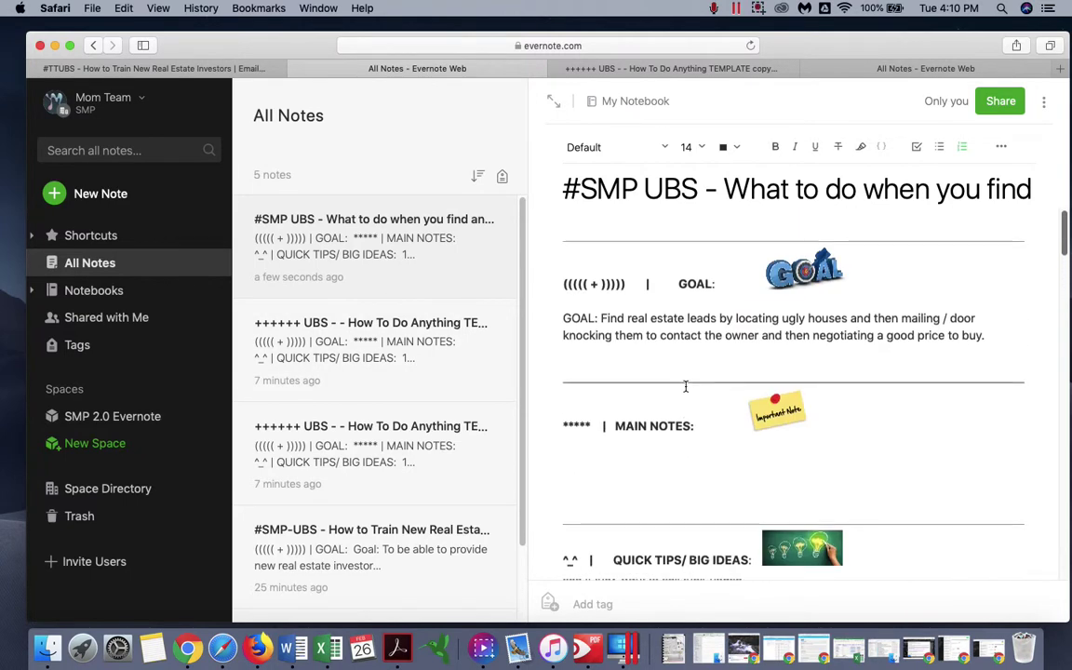
click(646, 196)
key(BackSpace)
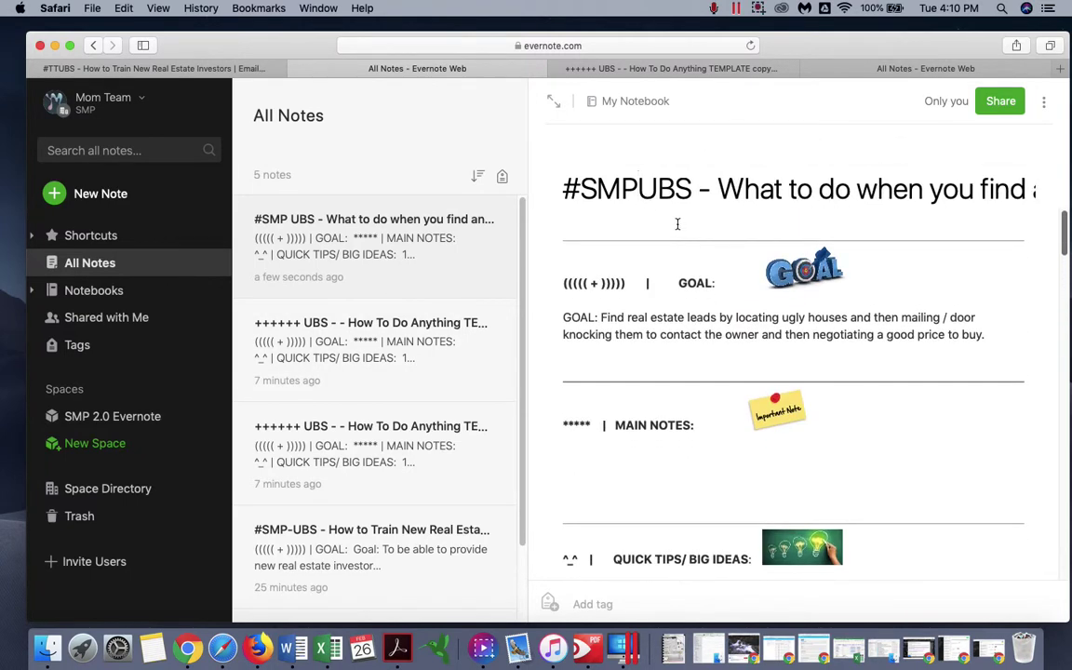
key(BackSpace)
text(P)
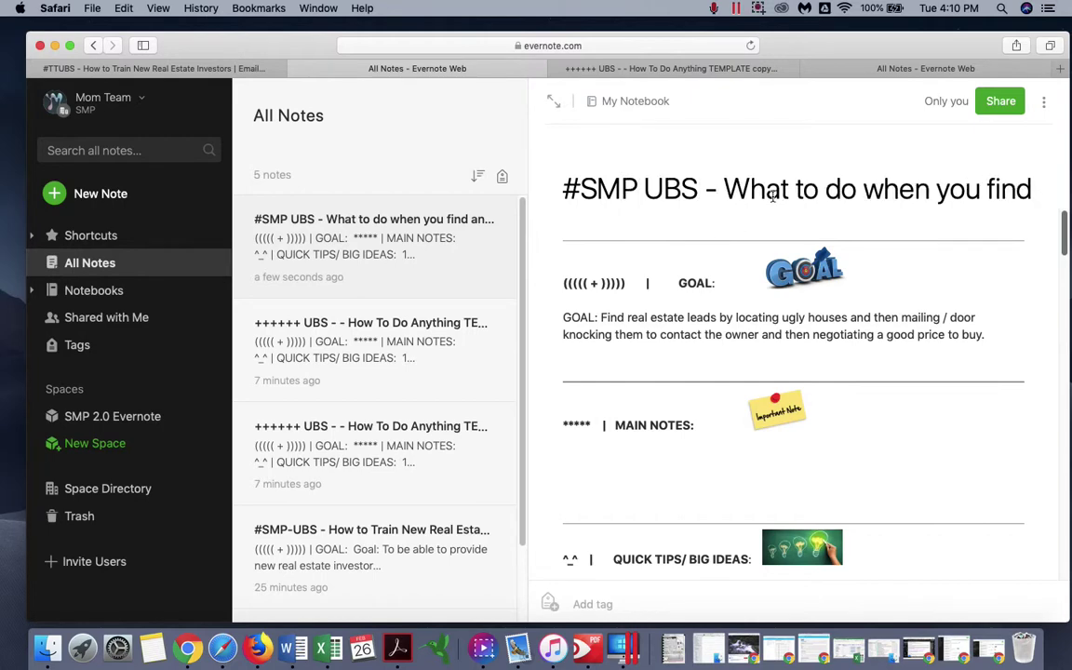
- Switch the note to full-width view, hiding the sidebar and notes list
triple_click(771, 191)
click(559, 106)
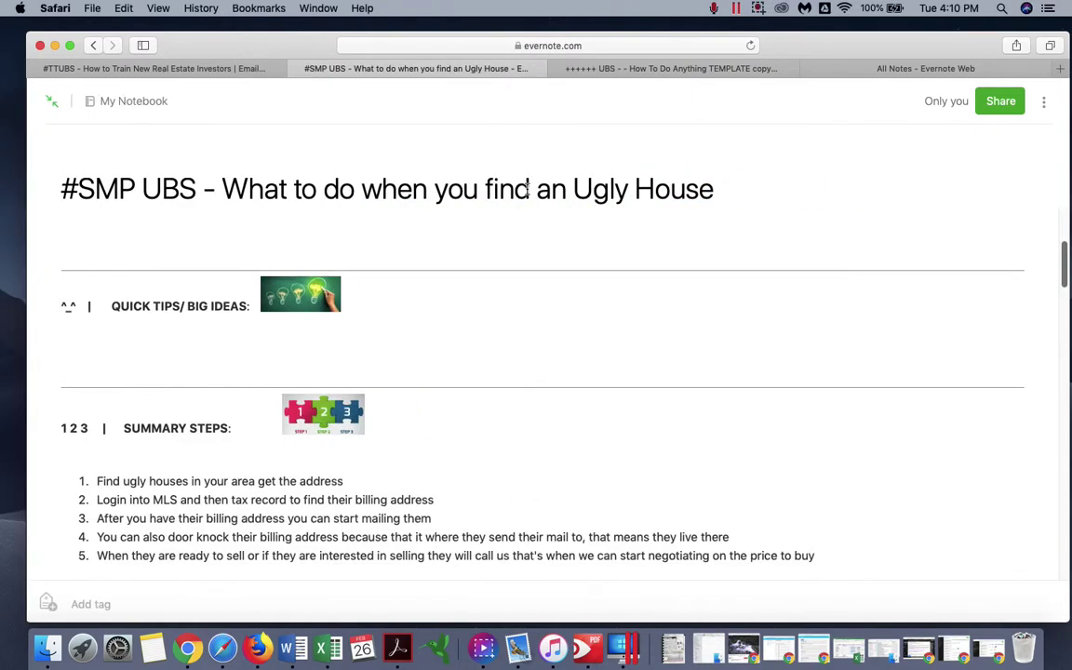
click(753, 201)
scroll(454, 347, up, 5)
scroll(400, 381, down, 3)
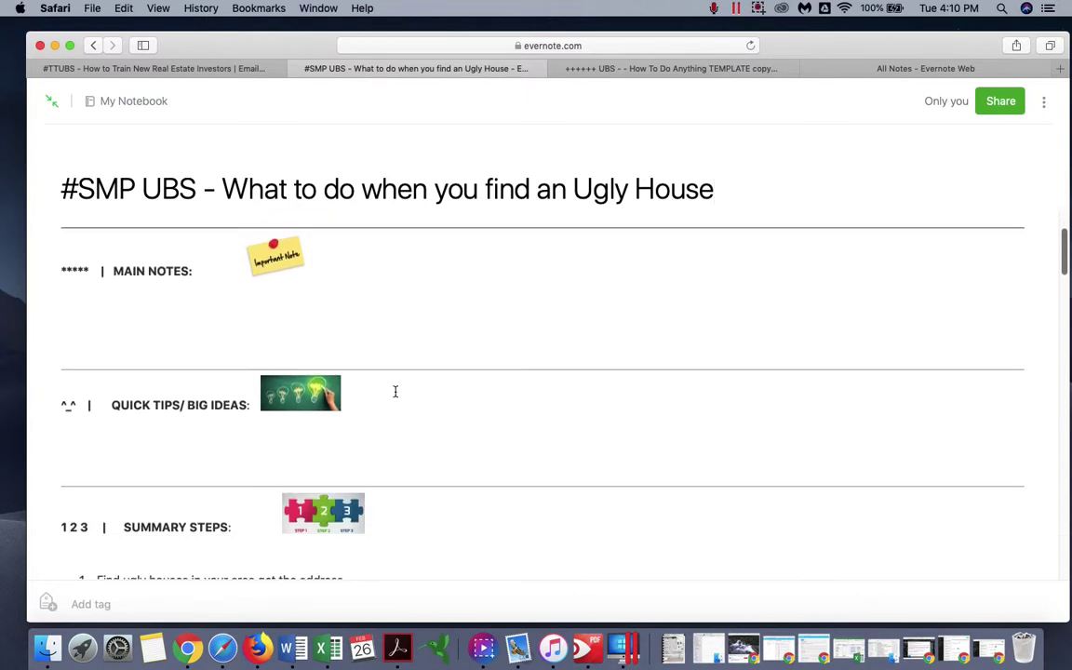
- Add a QUICK TIPS bullet: e-mail the address so billing gets entered on the Custom Mailers sheet
click(320, 436)
scroll(468, 286, up, 1)
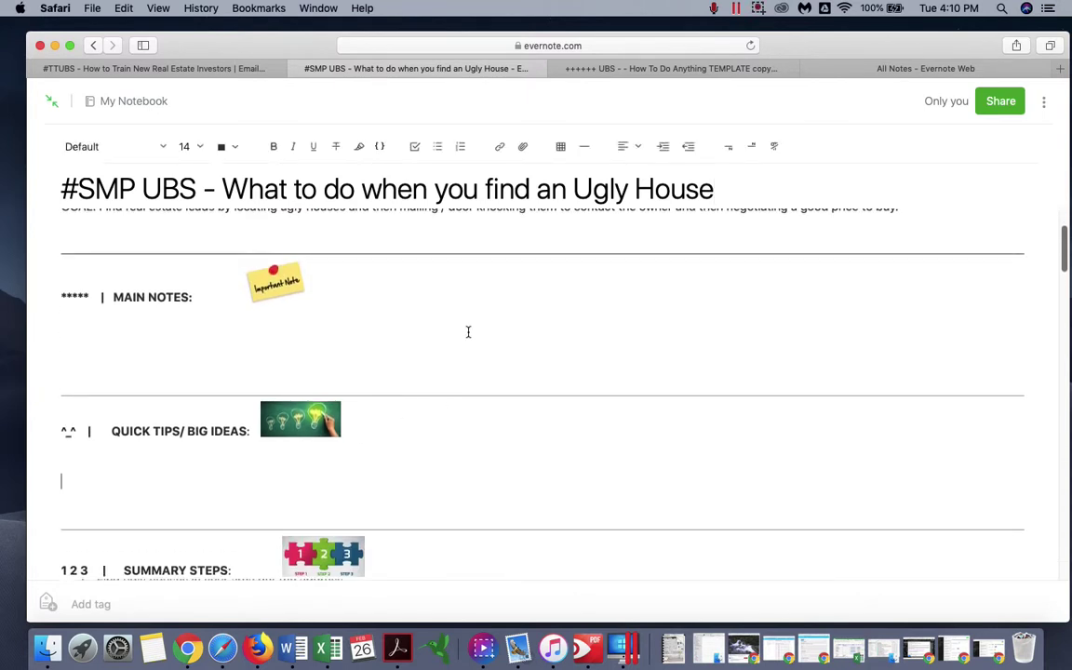
click(439, 147)
text(Send )
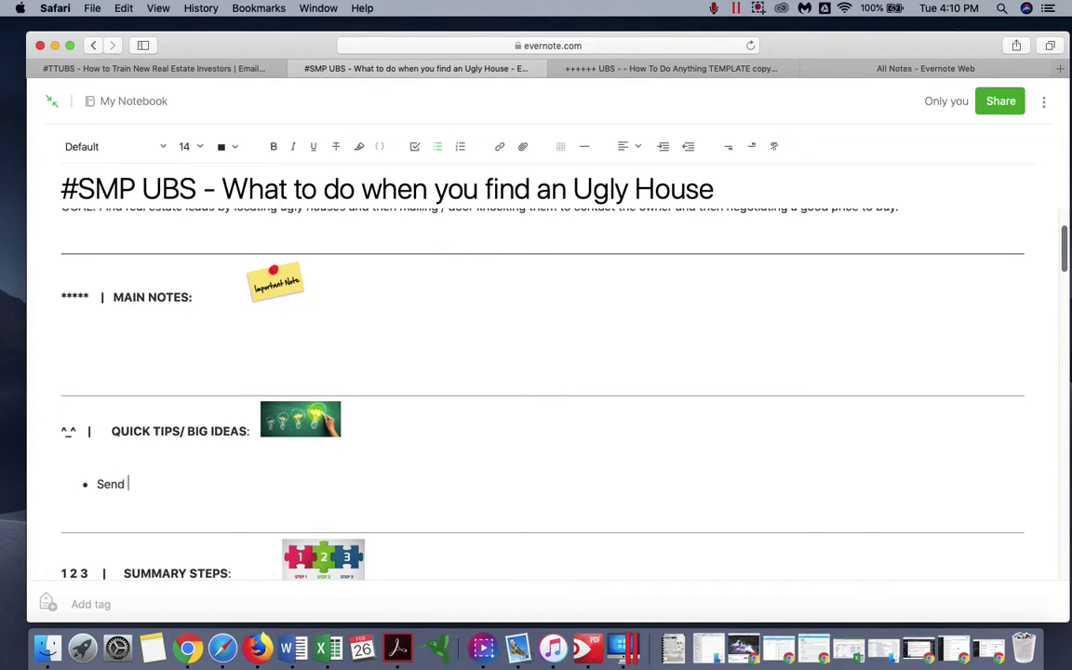
text(JUl)
text(ulie the Addre)
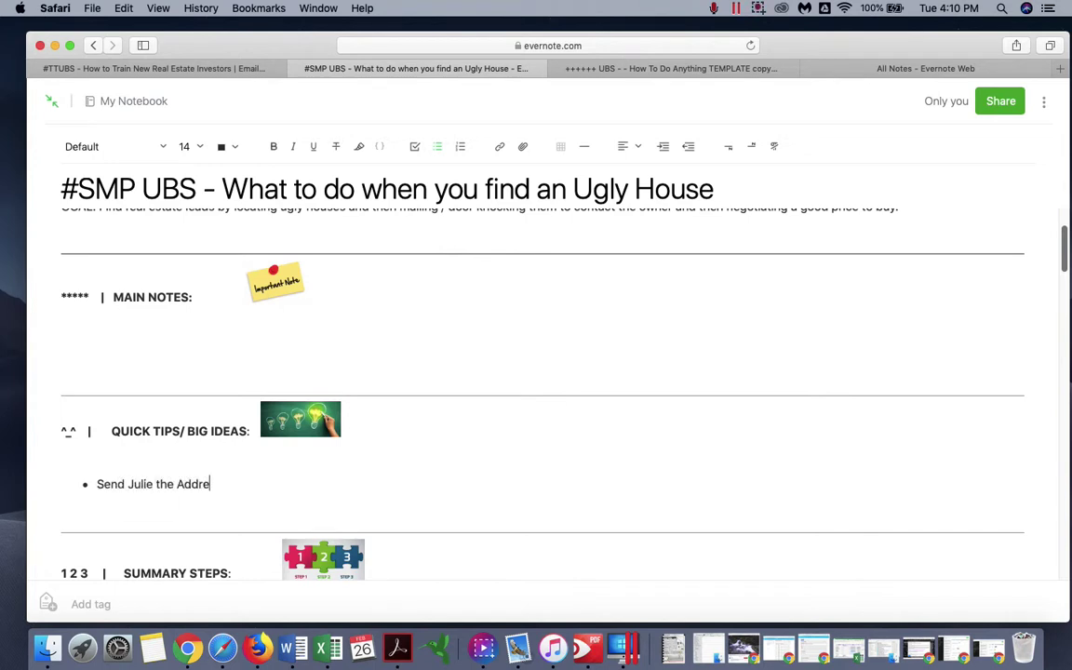
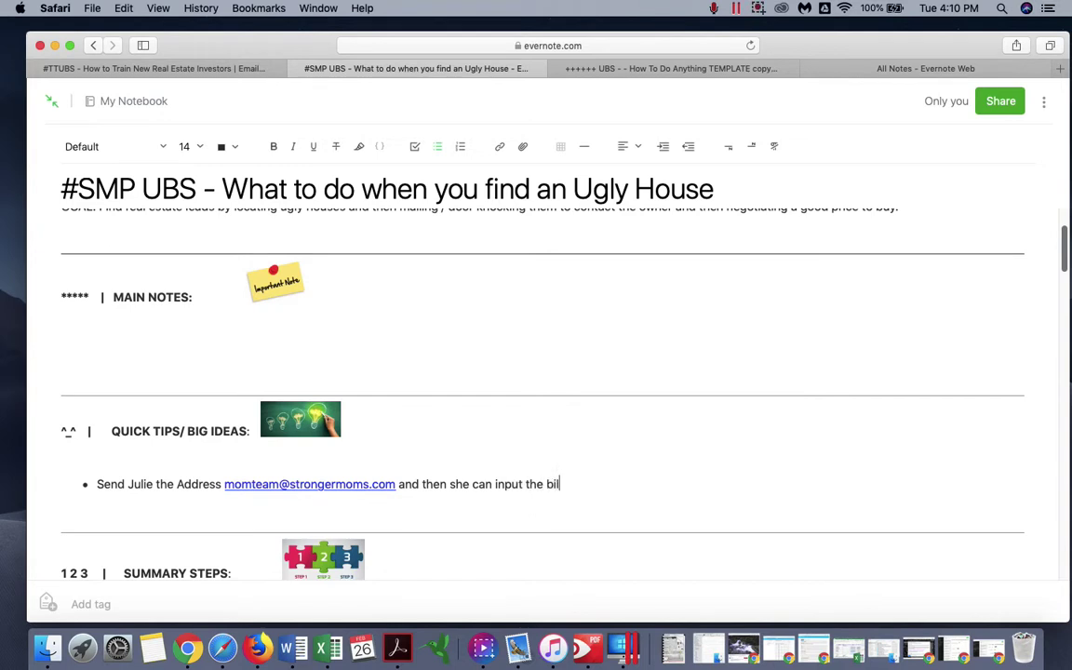
text(ling address for us on the goog)
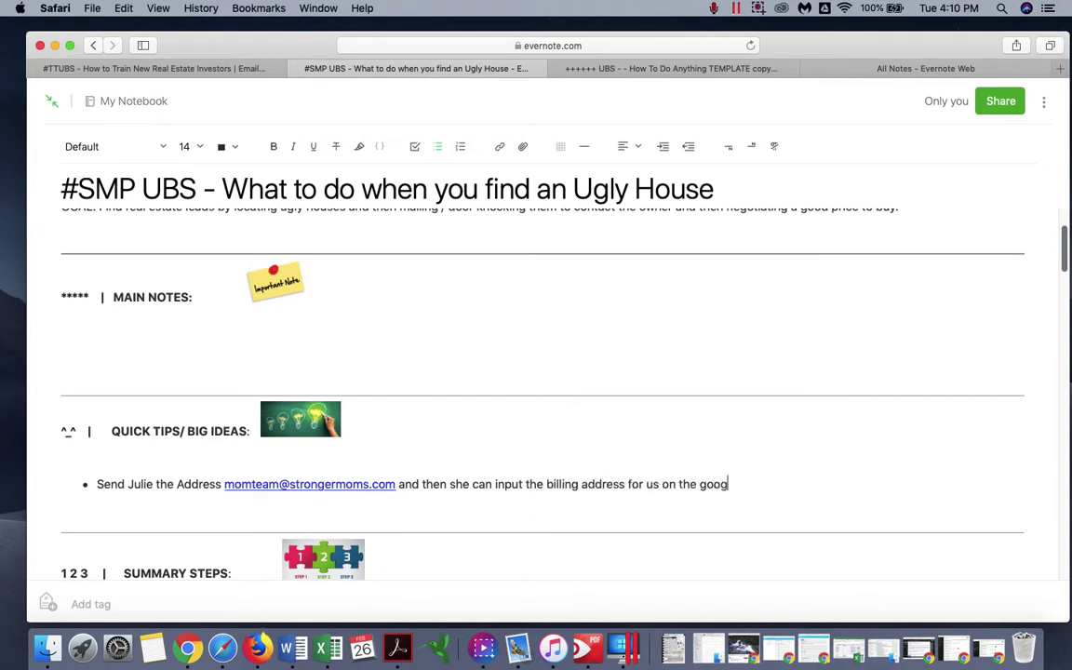
text(le excel sheet Custom Mailers)
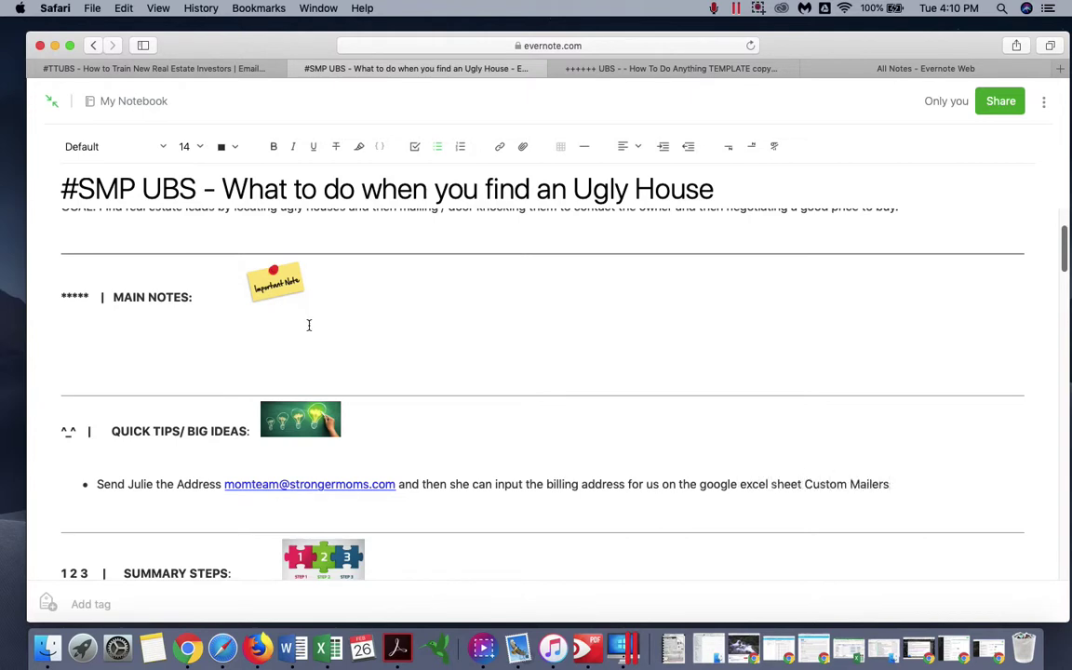
scroll(316, 316, up, 5)
- Add a 'CRITERIAS OF SUCCESS:' heading on a new line below the goal
click(354, 441)
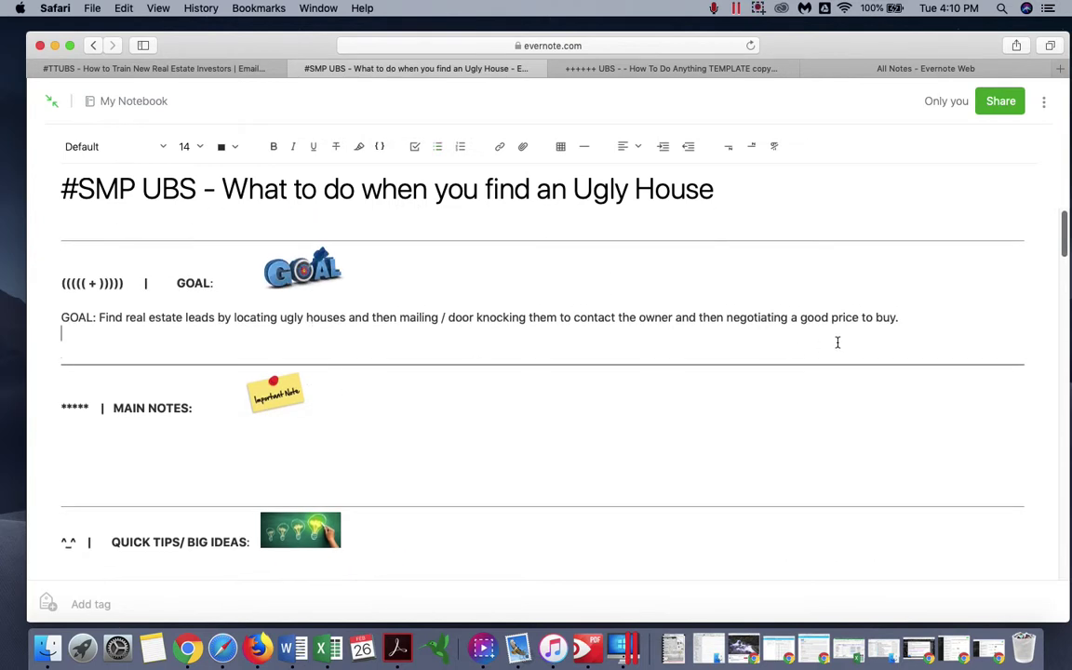
key(Return)
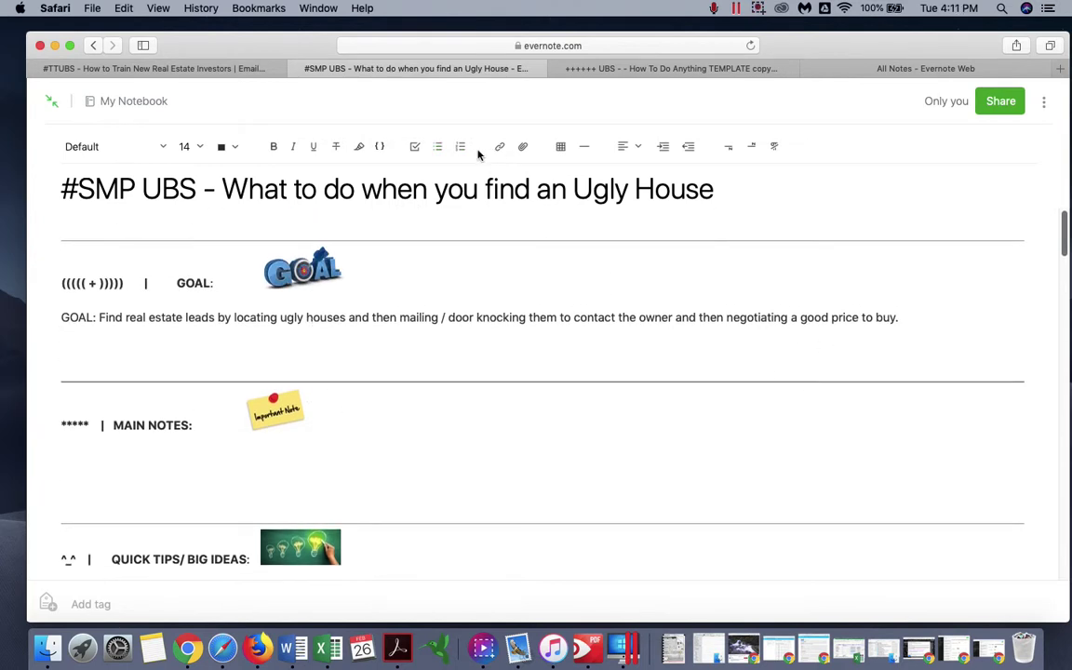
text(cRITERIAS OF SUCCESS:)
key(Return)
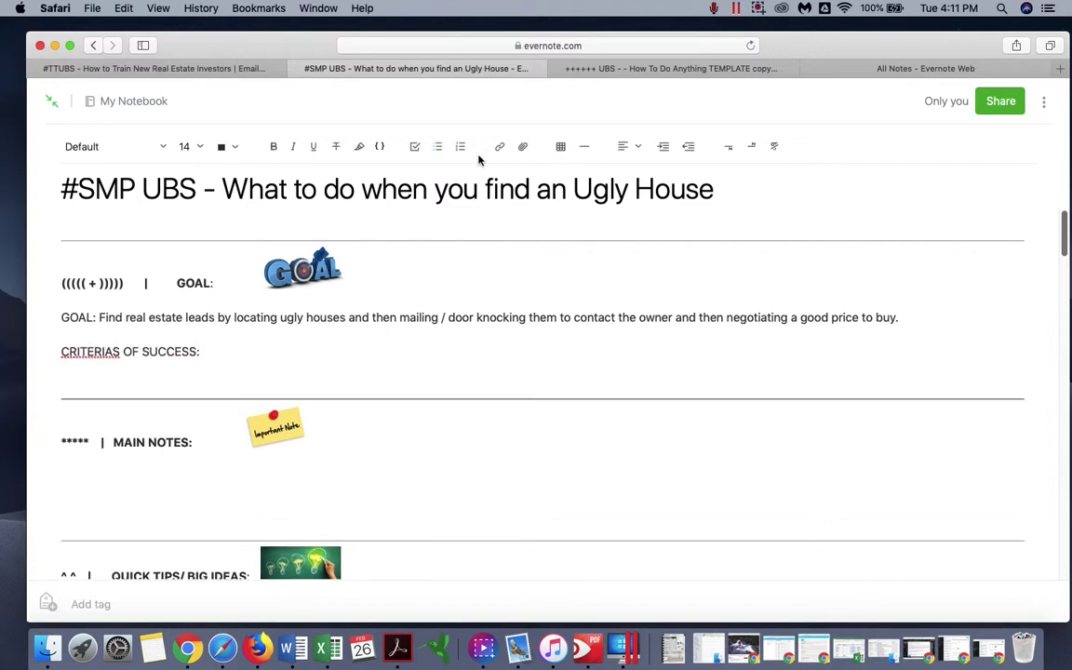
- Bullet three criteria: mail-to-purchase chain, 'Owner to reach out to us', and door knocking the owner
click(438, 146)
text(Ugly houses)
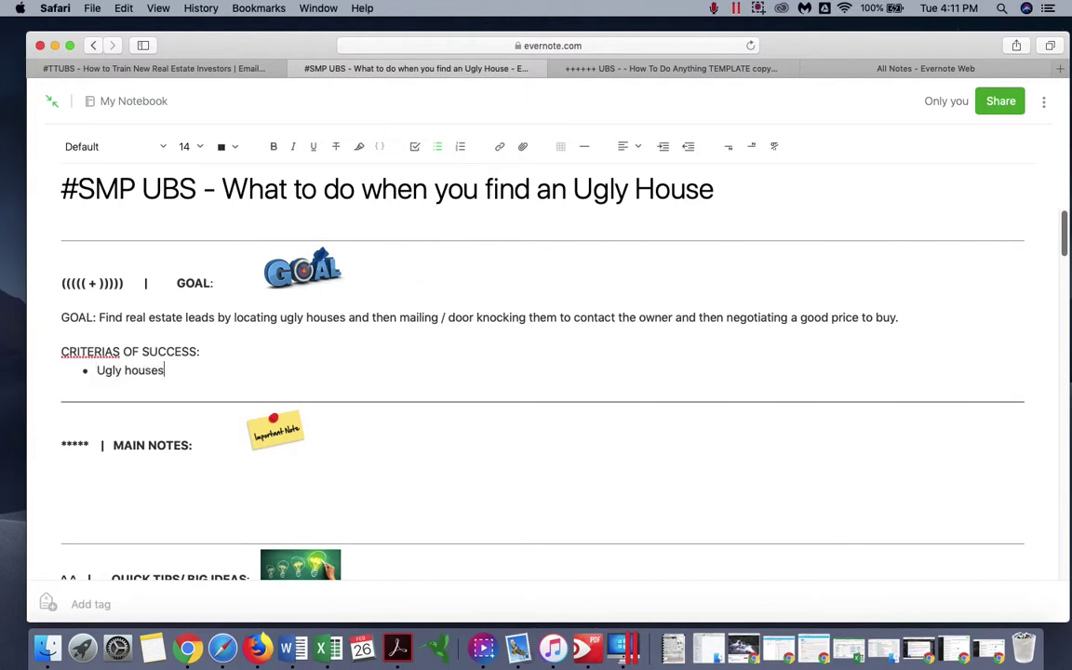
text( --> mail)
text( --> owner calls)
key(BackSpace)
text(calls us to sell --)
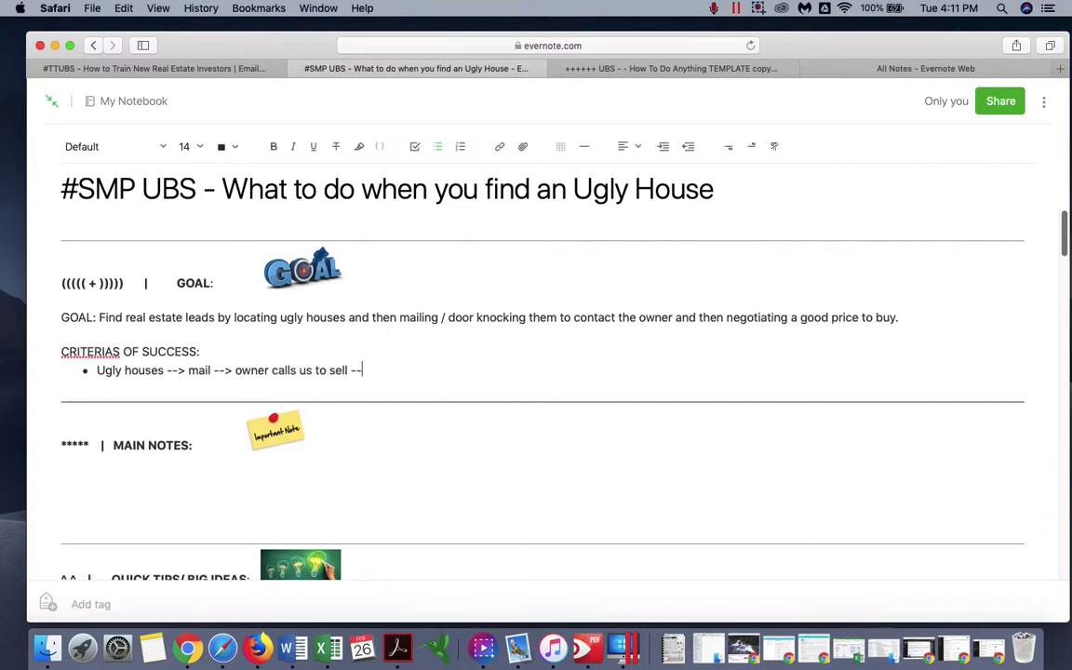
text(> we buy the house at a )
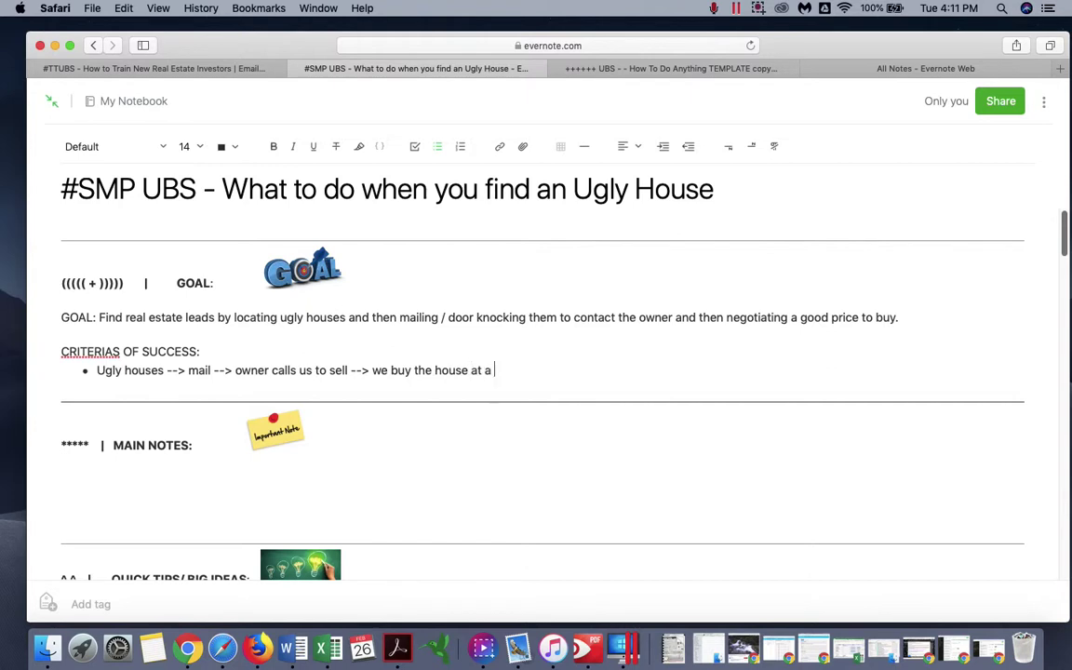
text(good price)
key(Return)
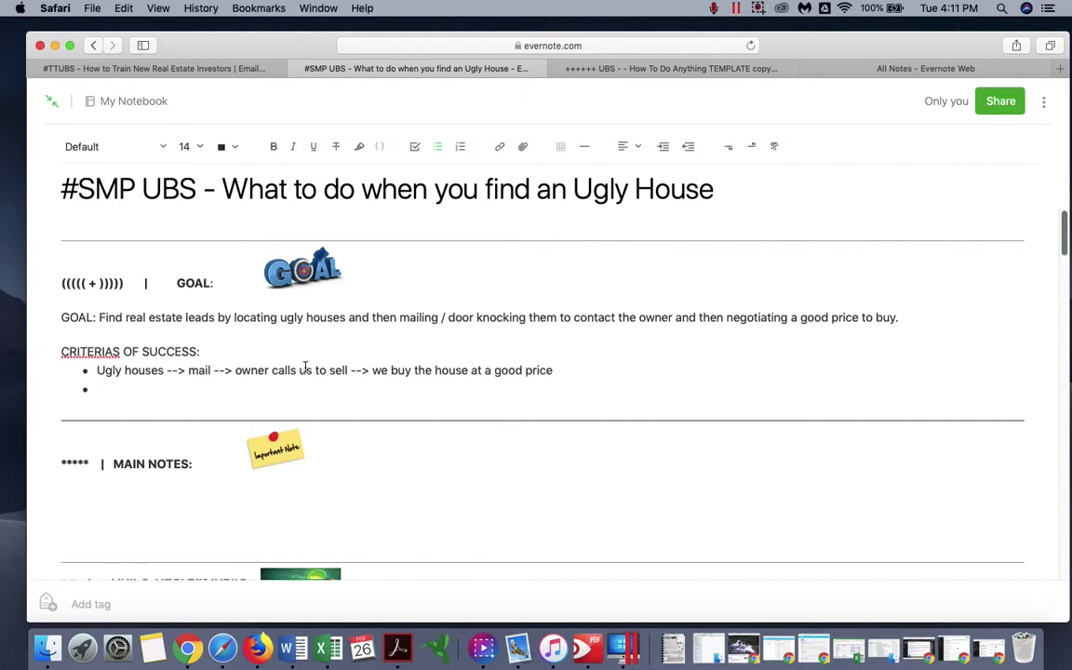
text(Owner to reach out to us)
key(Return)
text(OR.... we can door)
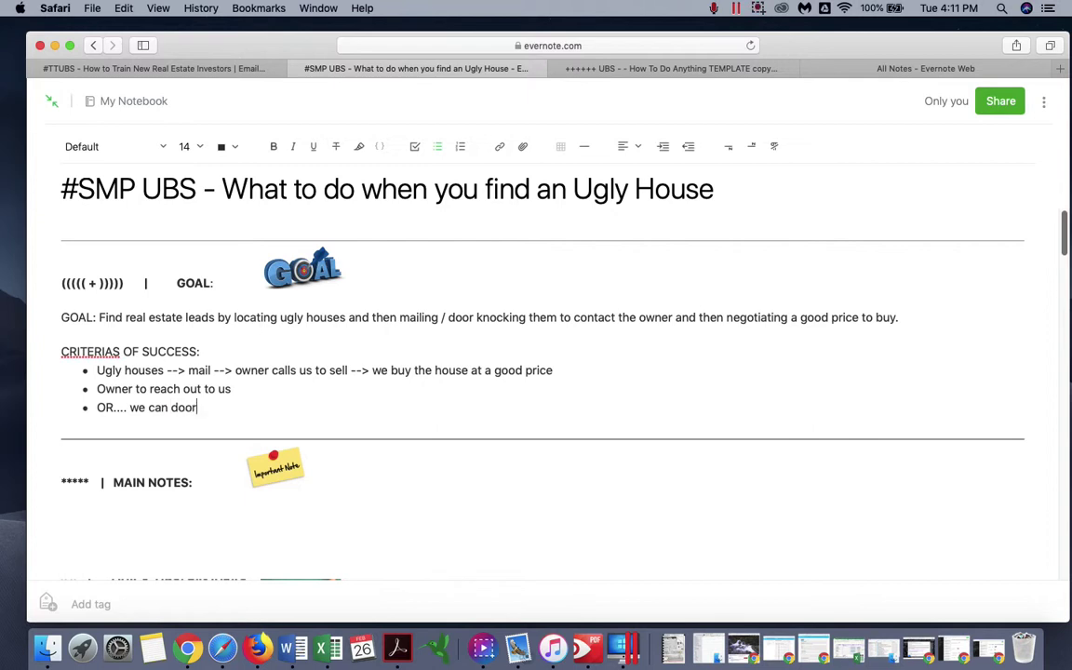
text( knock and get in )
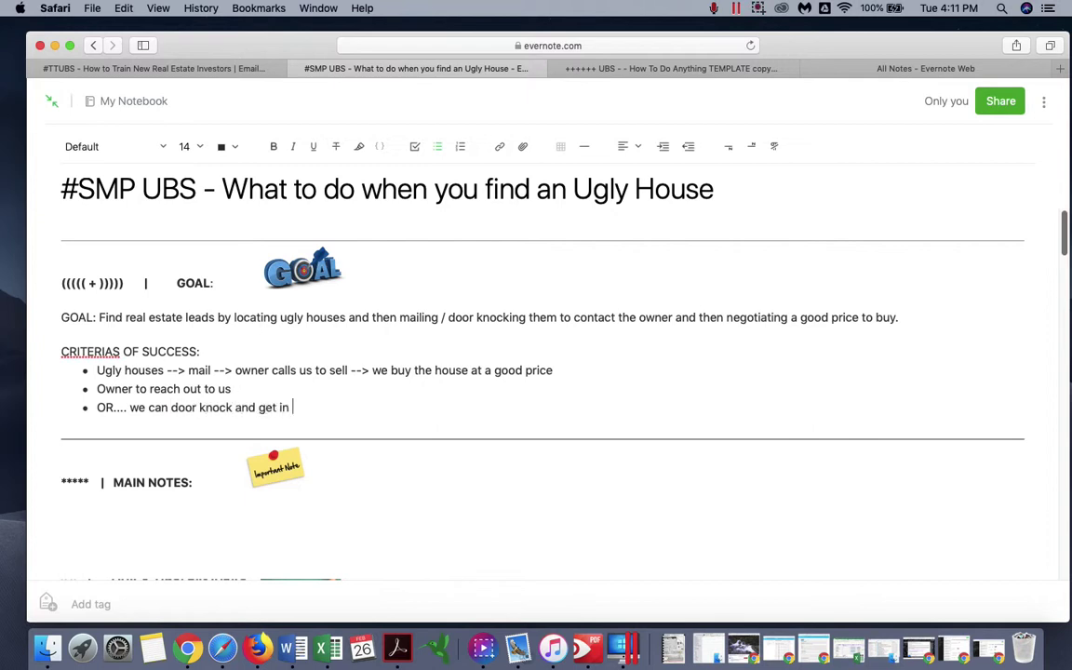
text(touch with the owner)
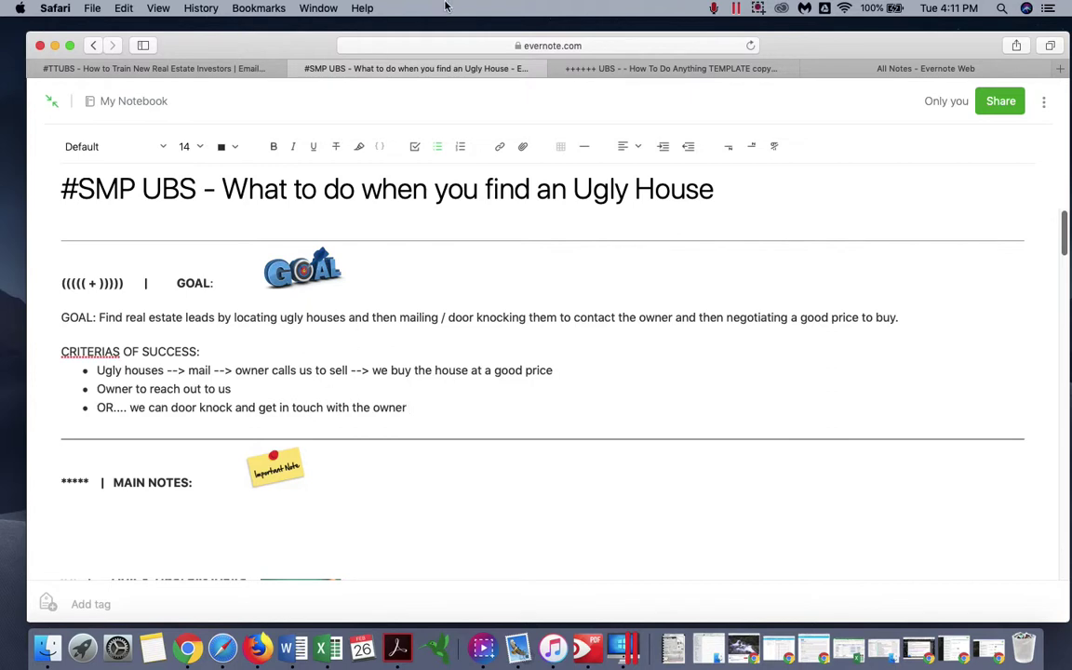
click(761, 11)
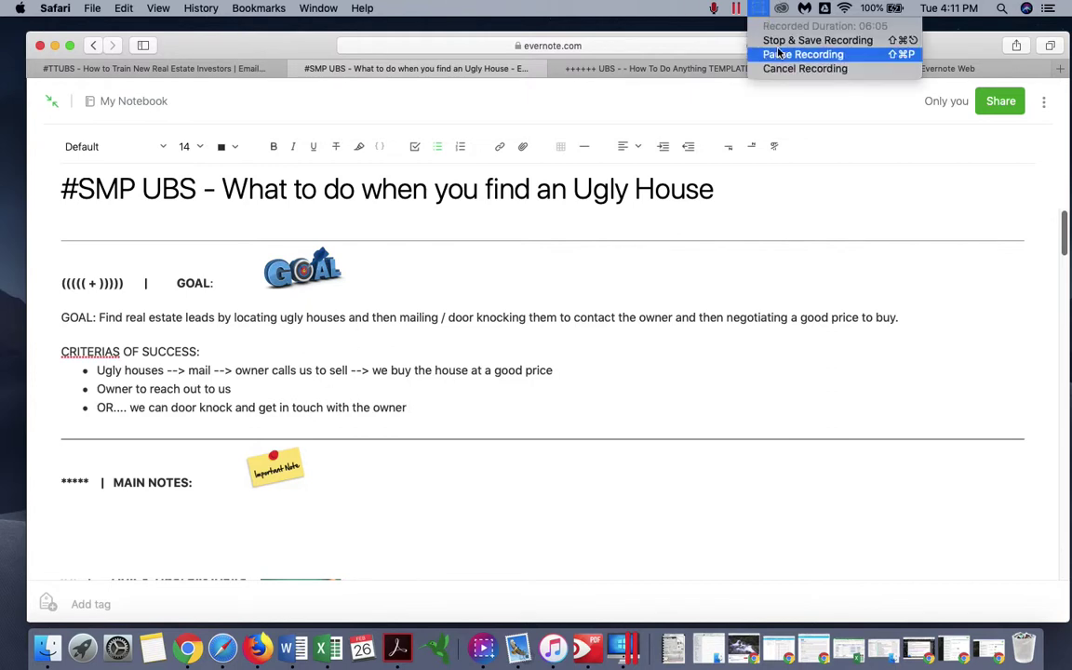